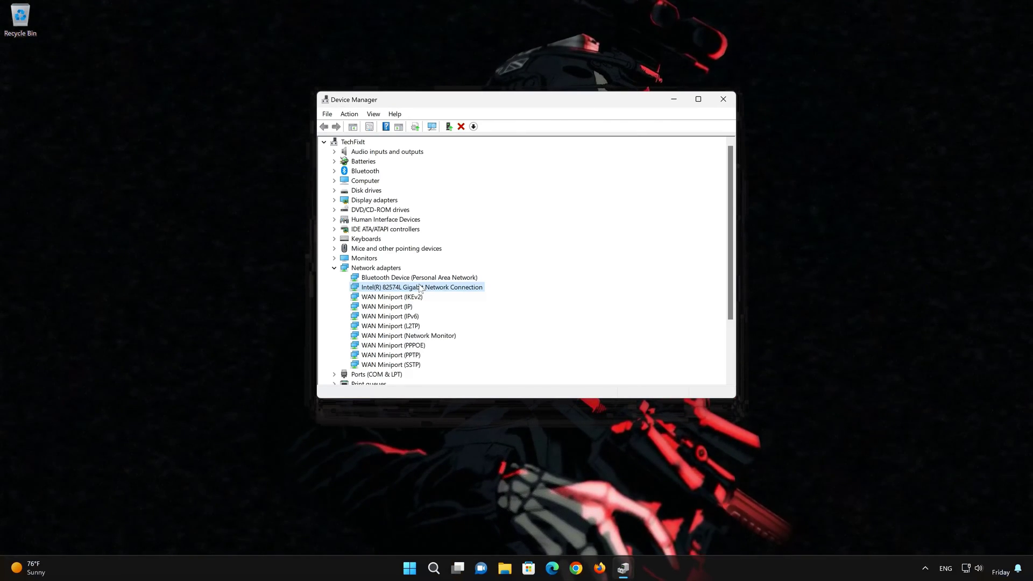
- Set Packet Priority & VLAN to Packet Priority & VLAN Enabled for the Intel(R) 82574L Gigabit Network Connection, and close Device Manager
{"action": "right_click", "coordinate": [420, 288]}
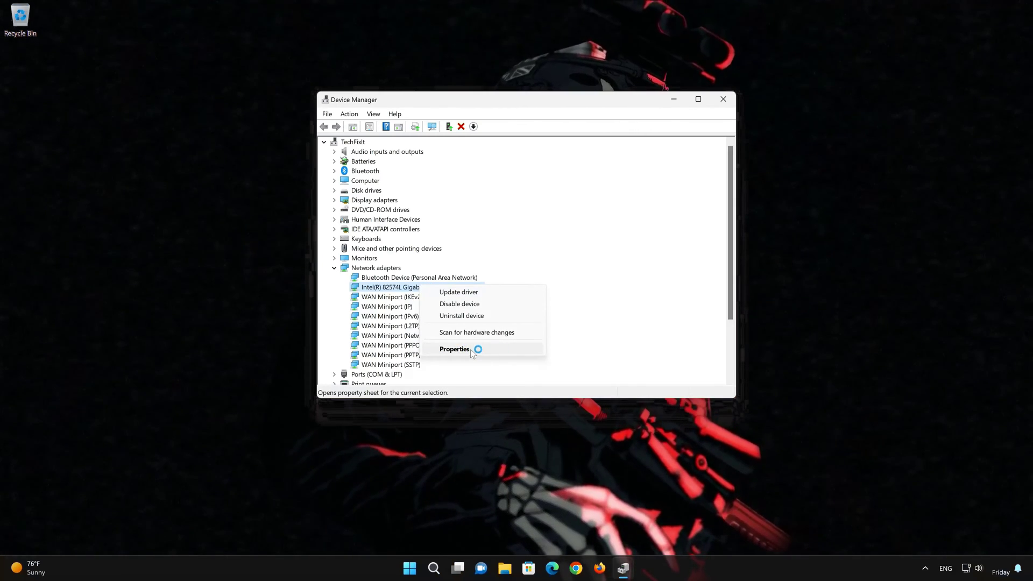
{"action": "left_click", "coordinate": [455, 349]}
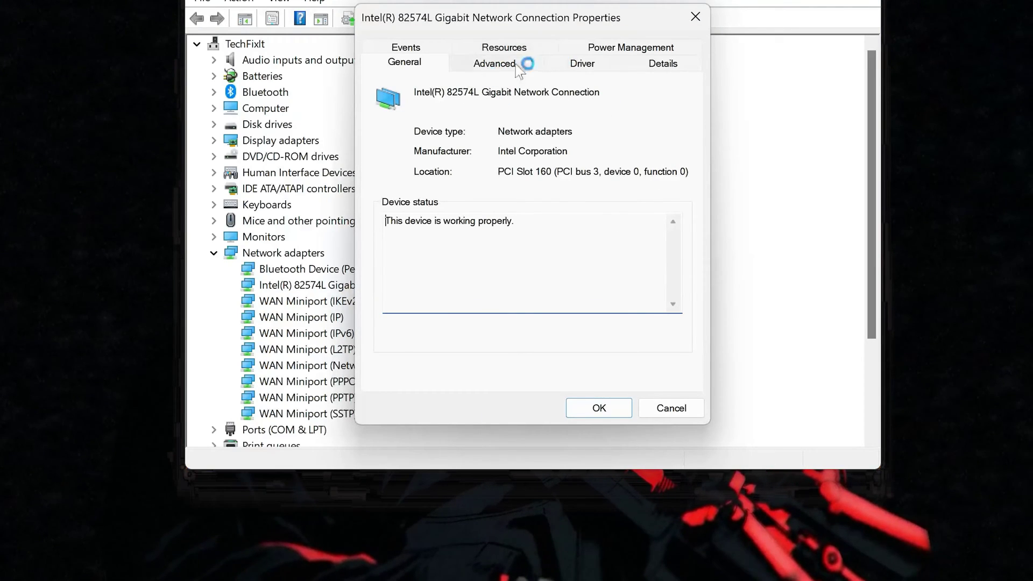
{"action": "left_click", "coordinate": [496, 63]}
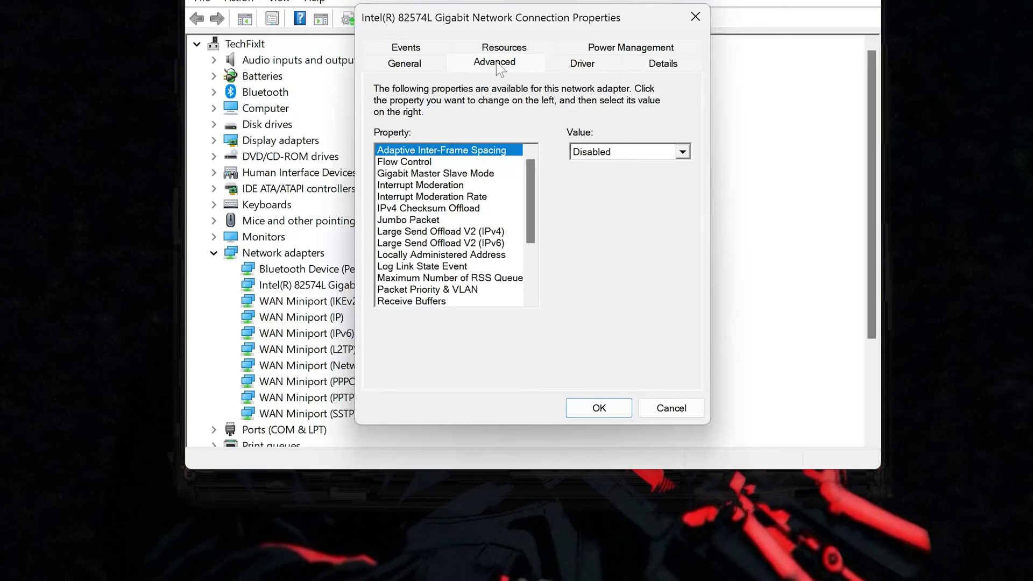
{"action": "left_click", "coordinate": [444, 291]}
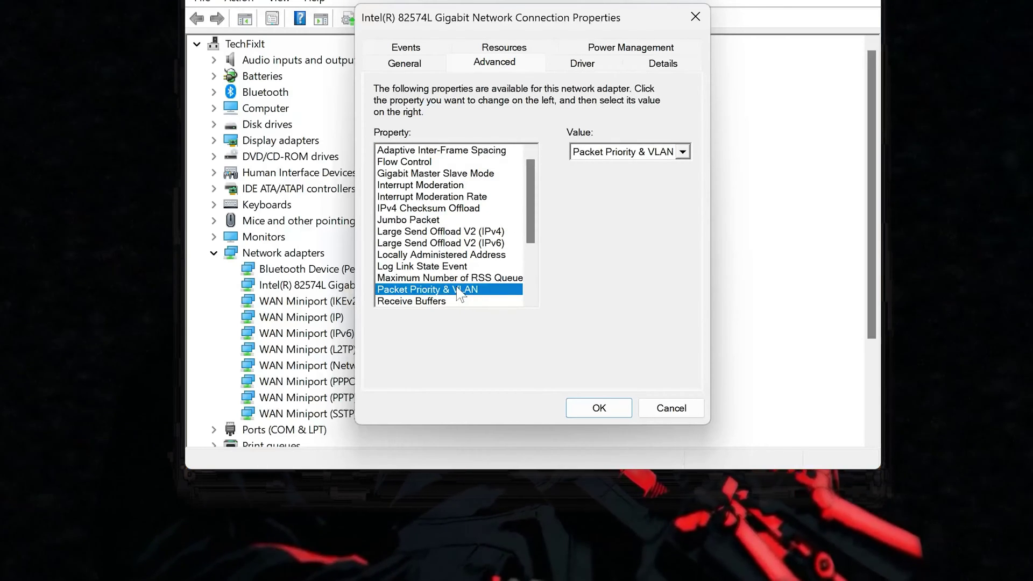
{"action": "left_click", "coordinate": [682, 151]}
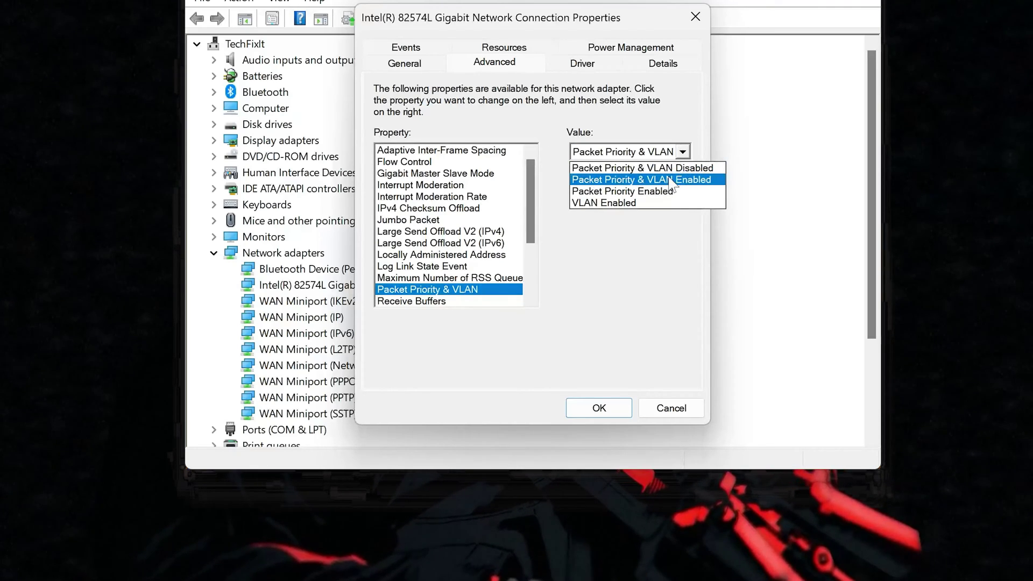
{"action": "left_click", "coordinate": [670, 180]}
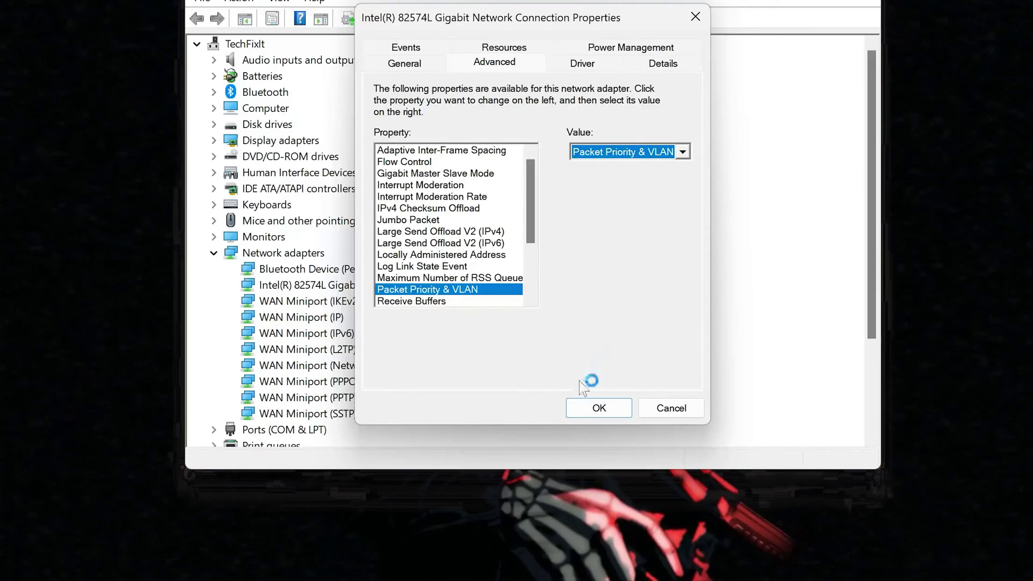
{"action": "left_click", "coordinate": [610, 413]}
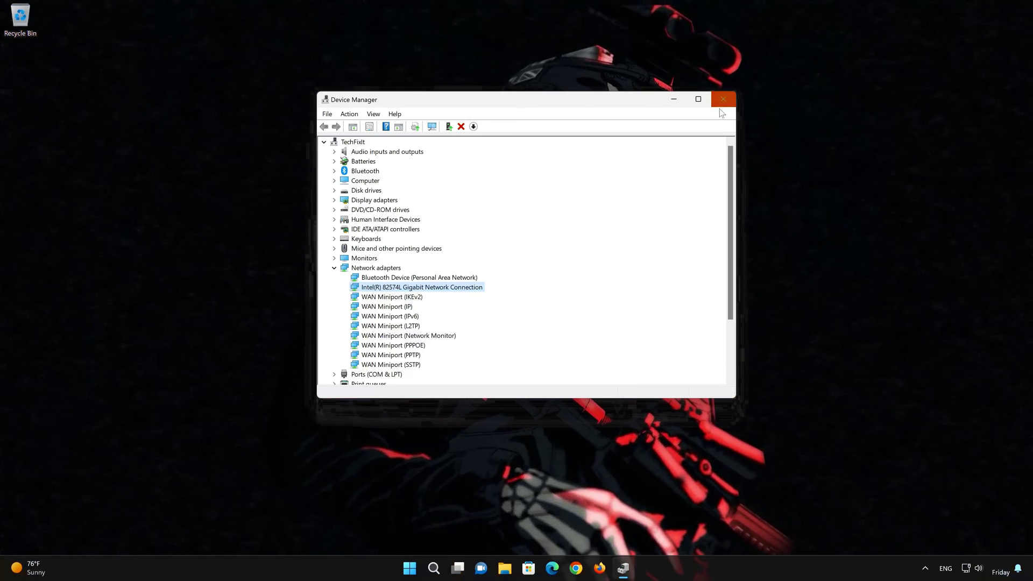
{"action": "left_click", "coordinate": [734, 96]}
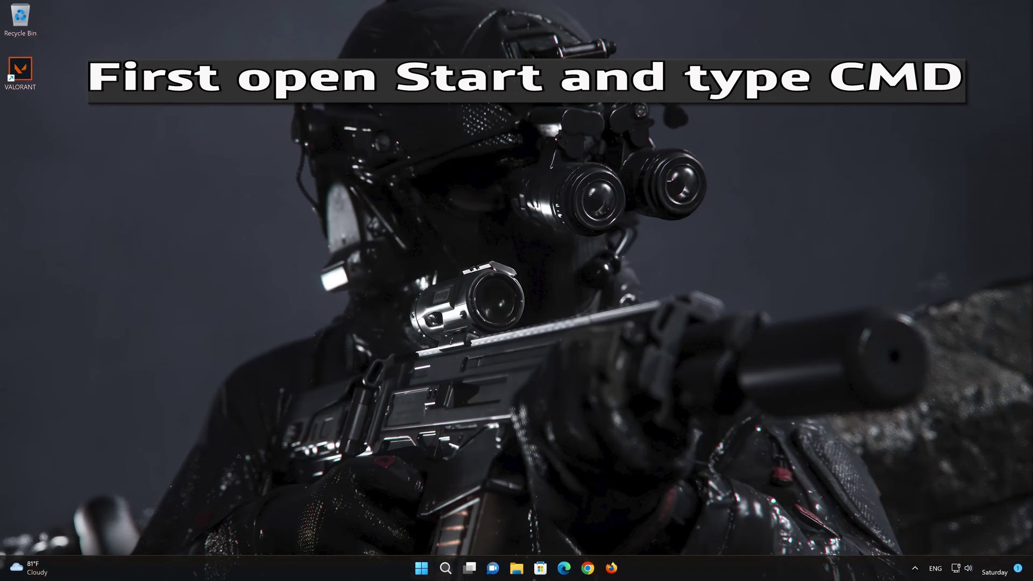
- Find Command Prompt by searching for cmd, run it as administrator, and reposition its window on the desktop
{"action": "left_click", "coordinate": [422, 568]}
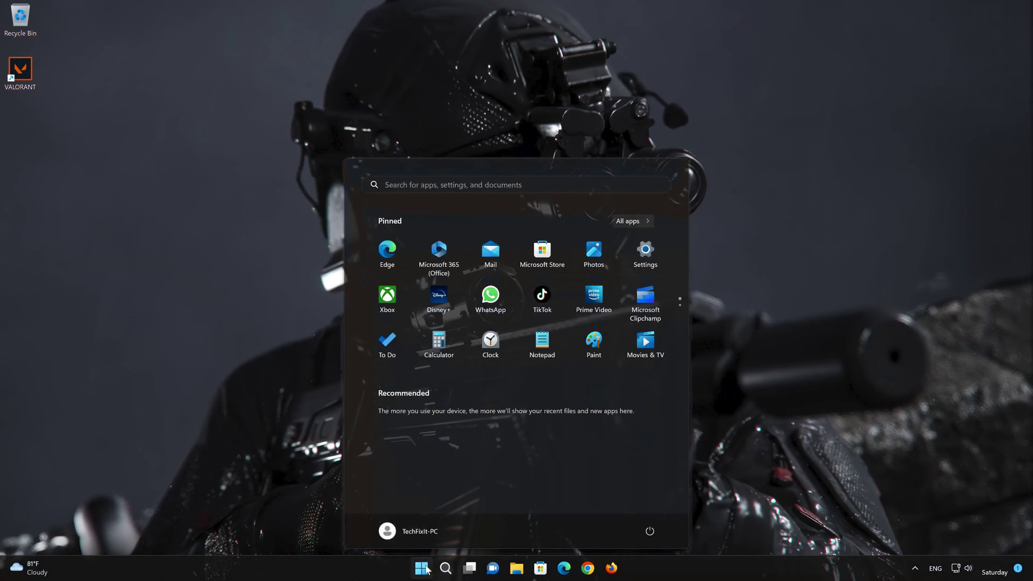
{"action": "type", "text": "cmd"}
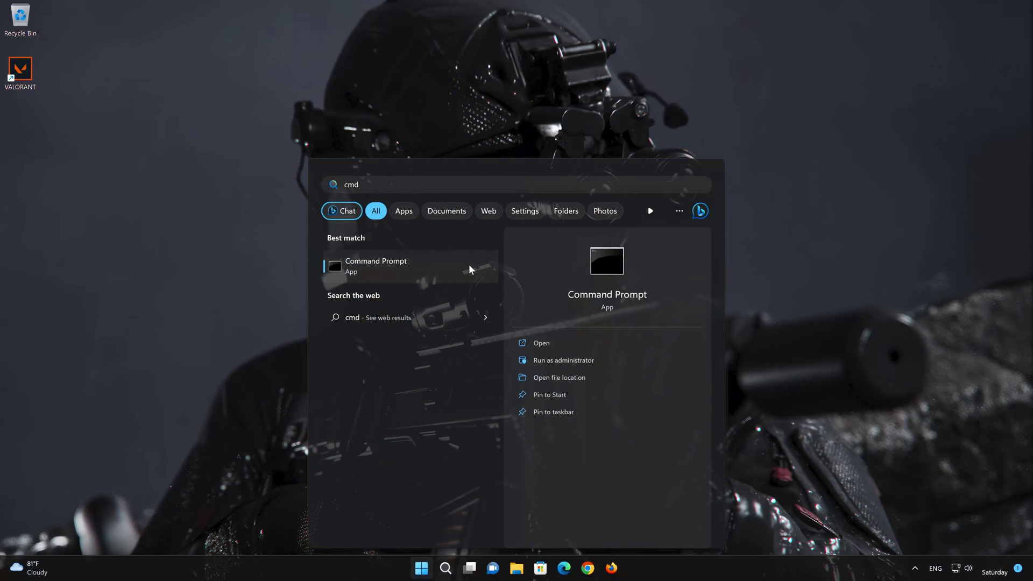
{"action": "right_click", "coordinate": [469, 266]}
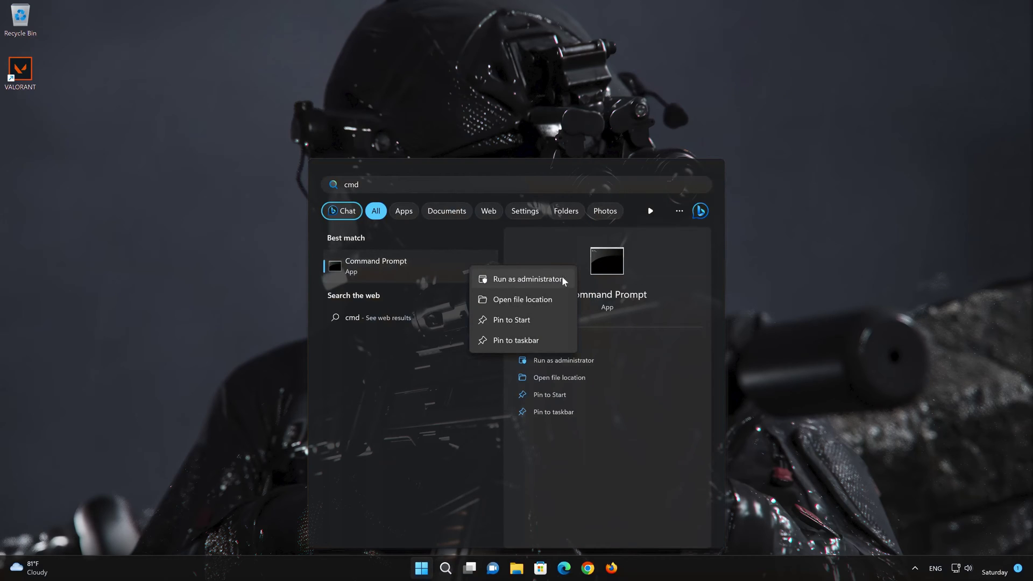
{"action": "left_click", "coordinate": [531, 279]}
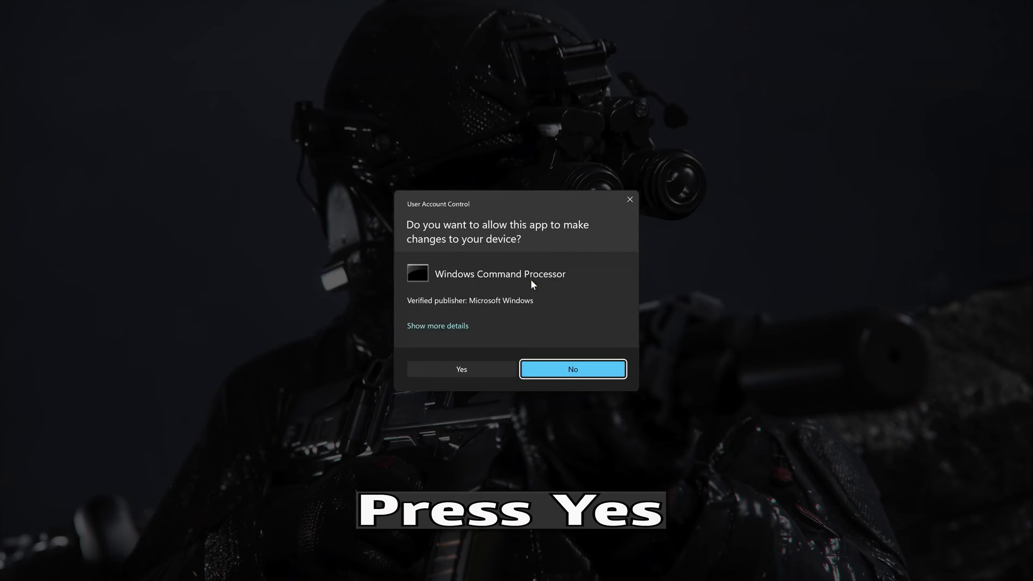
{"action": "left_click", "coordinate": [460, 370]}
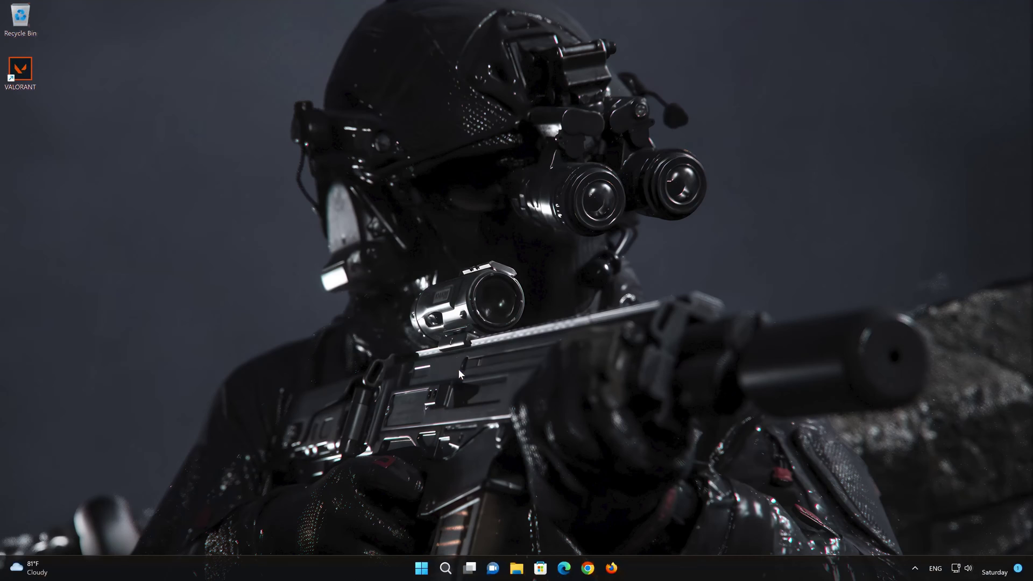
{"action": "left_click_drag", "start_coordinate": [369, 76], "coordinate": [600, 124]}
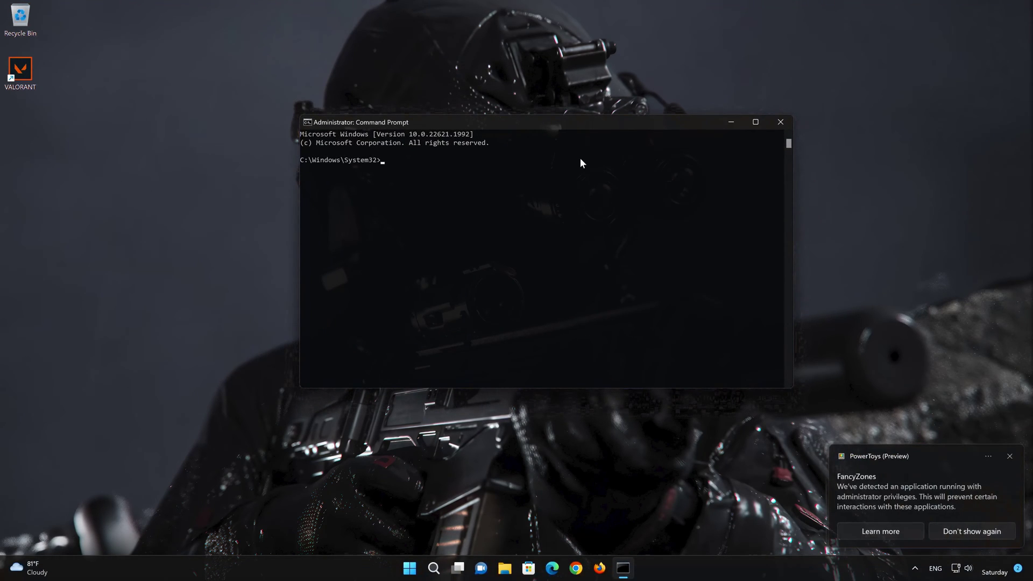
- Reset the TCP/IP stack by running the command netsh int ip reset
{"action": "type", "text": "nets"}
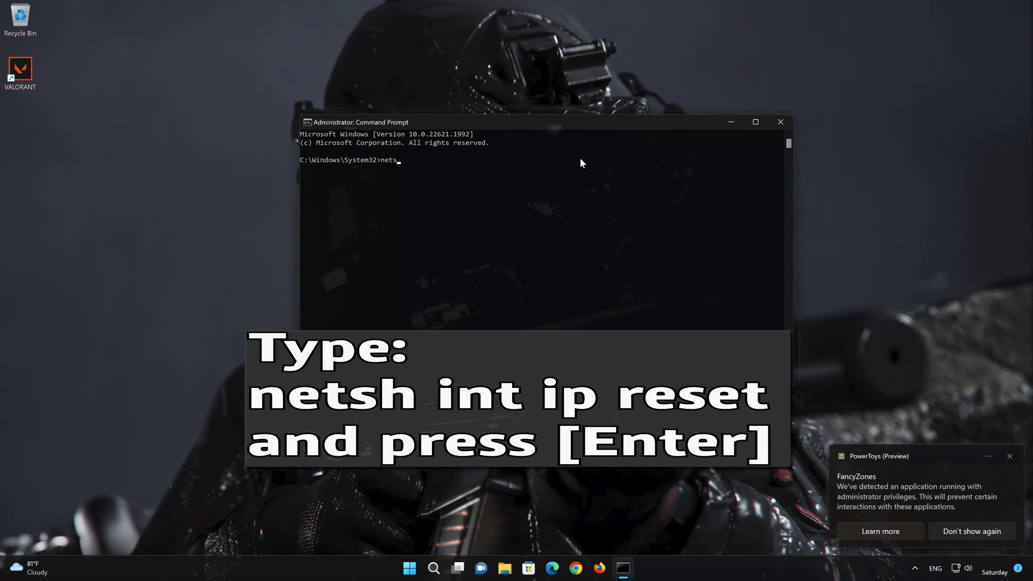
{"action": "type", "text": "h int"}
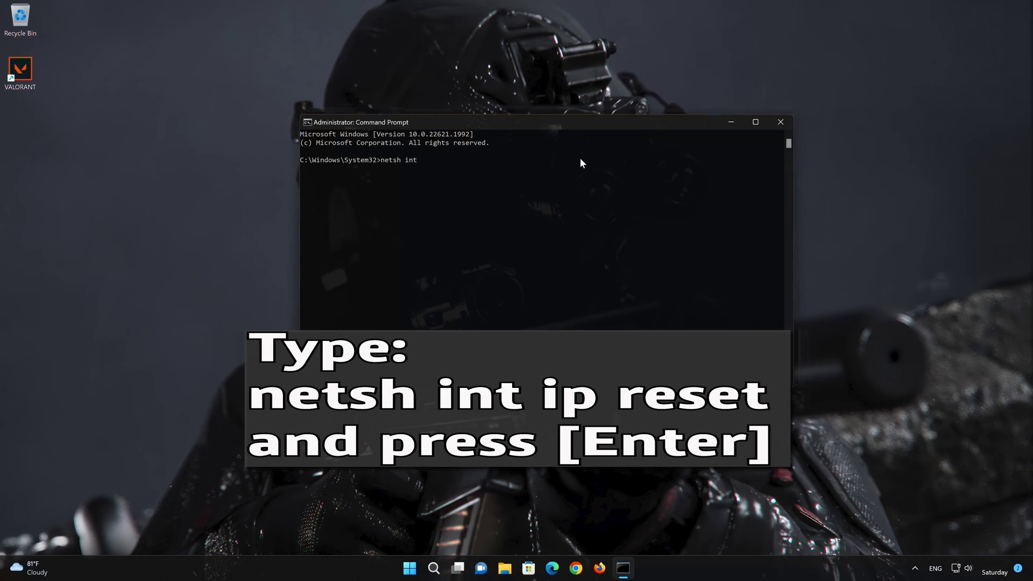
{"action": "type", "text": " ip reset"}
{"action": "key", "text": "Return"}
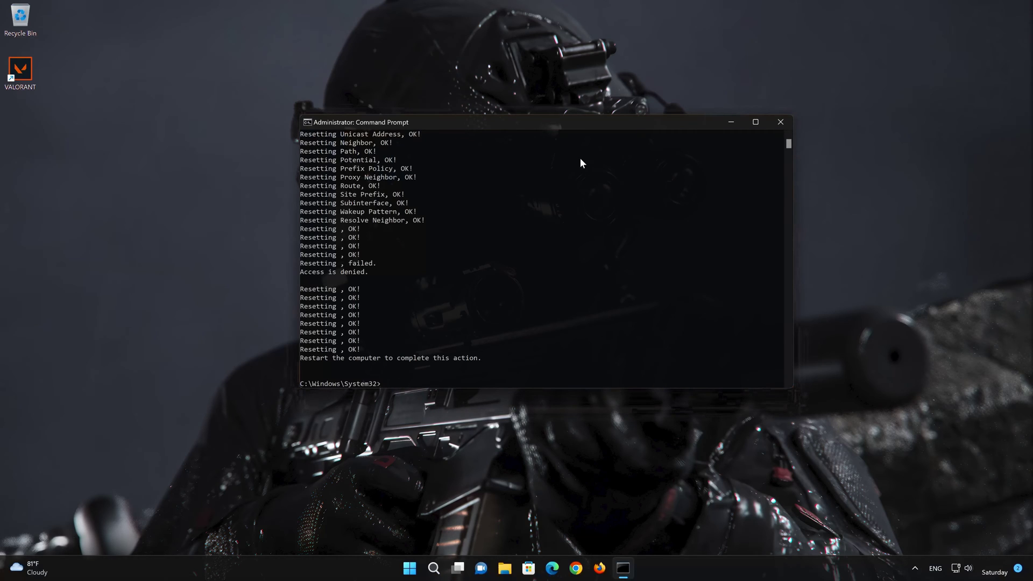
- Reset the Winsock catalog by running the command netsh winsock reset
{"action": "type", "text": "net"}
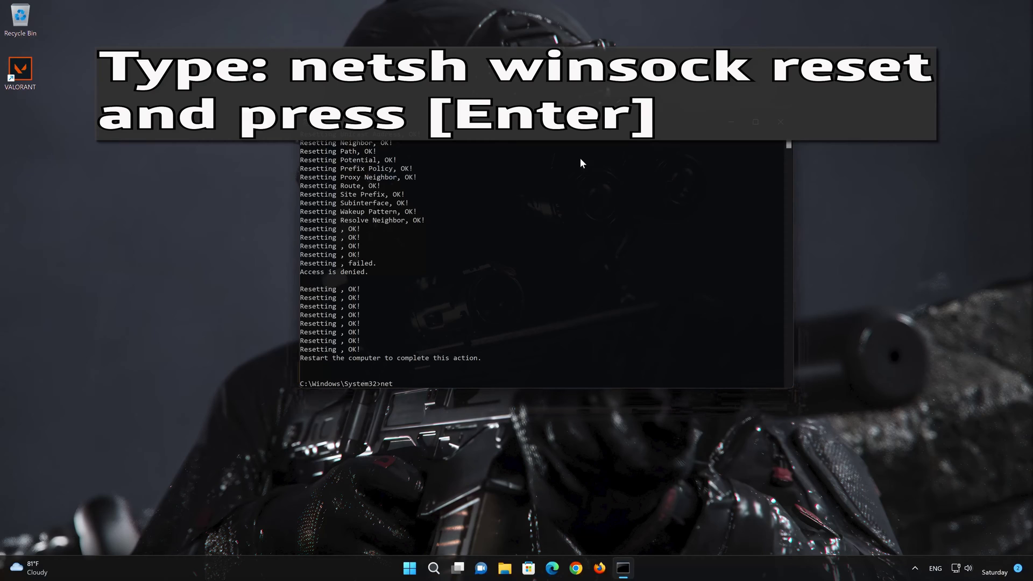
{"action": "type", "text": "sh winsock reset"}
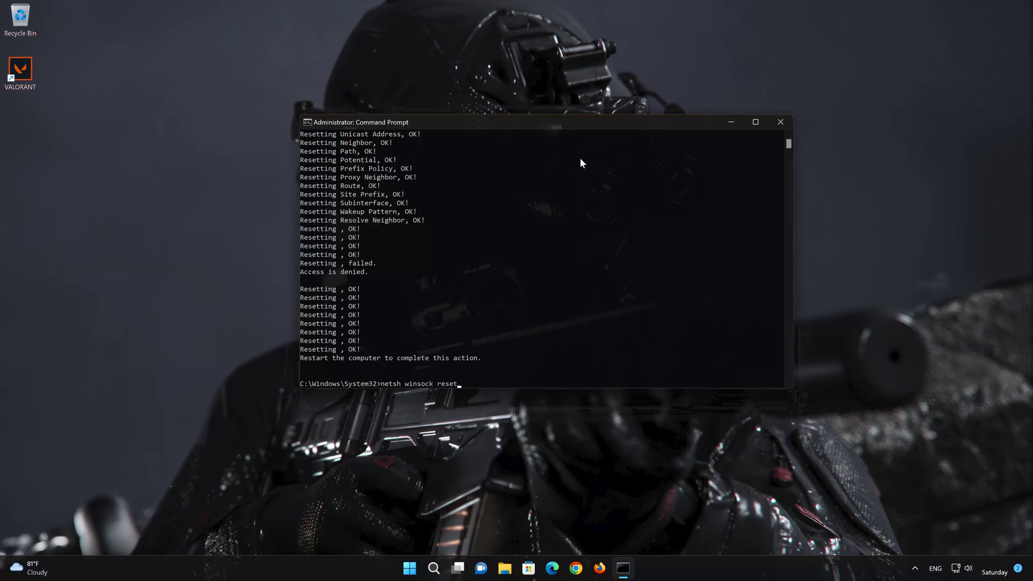
{"action": "key", "text": "Return"}
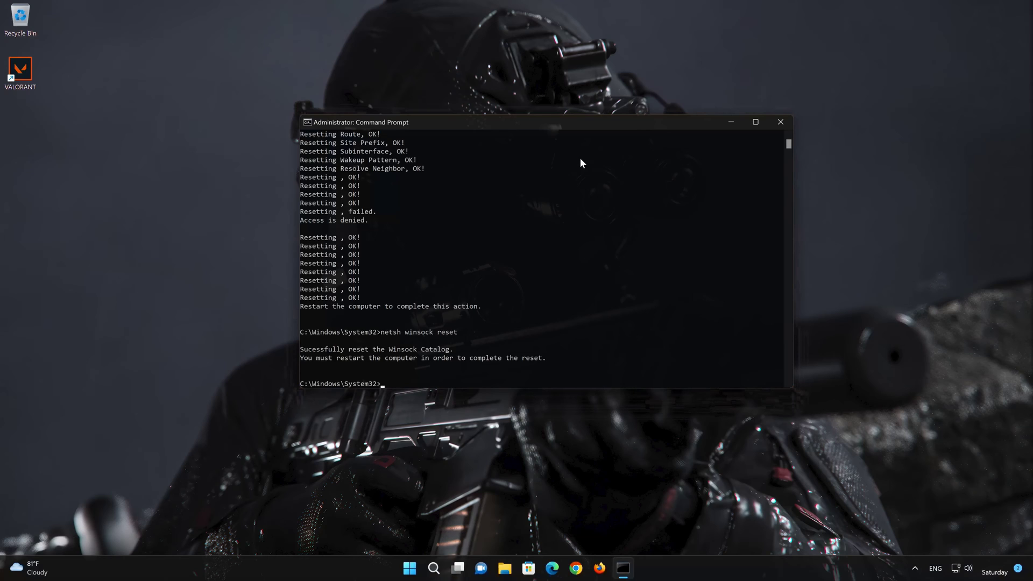
- Flush the DNS resolver cache with ipconfig /flushdns and close the command window with exit
{"action": "type", "text": "ipconfig"}
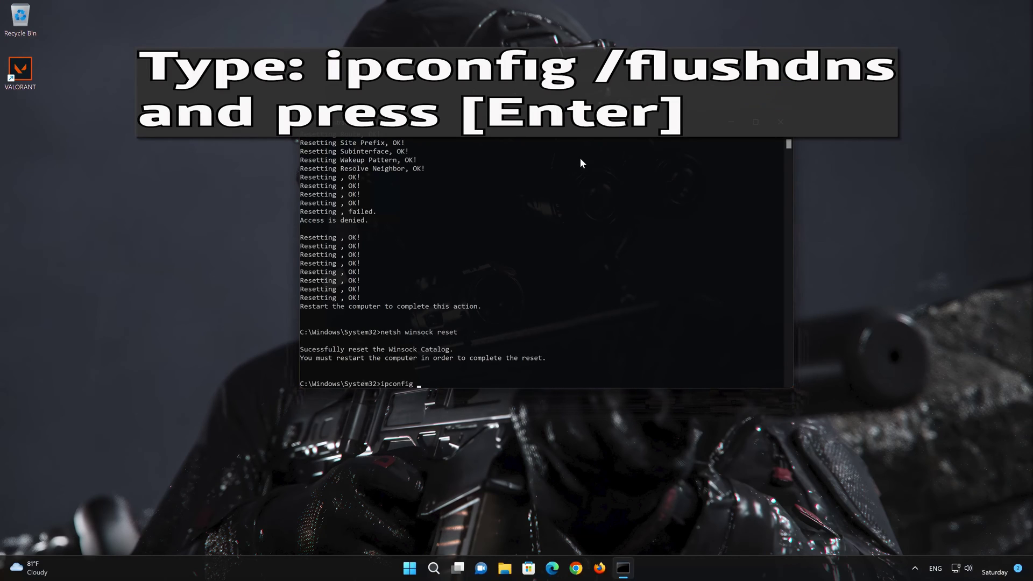
{"action": "type", "text": " /flushdns"}
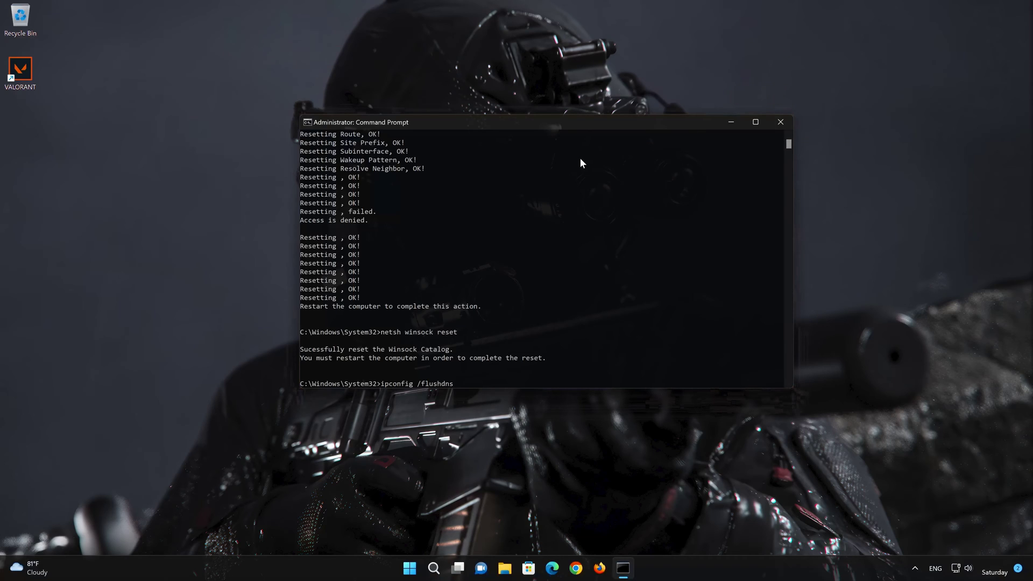
{"action": "key", "text": "Return"}
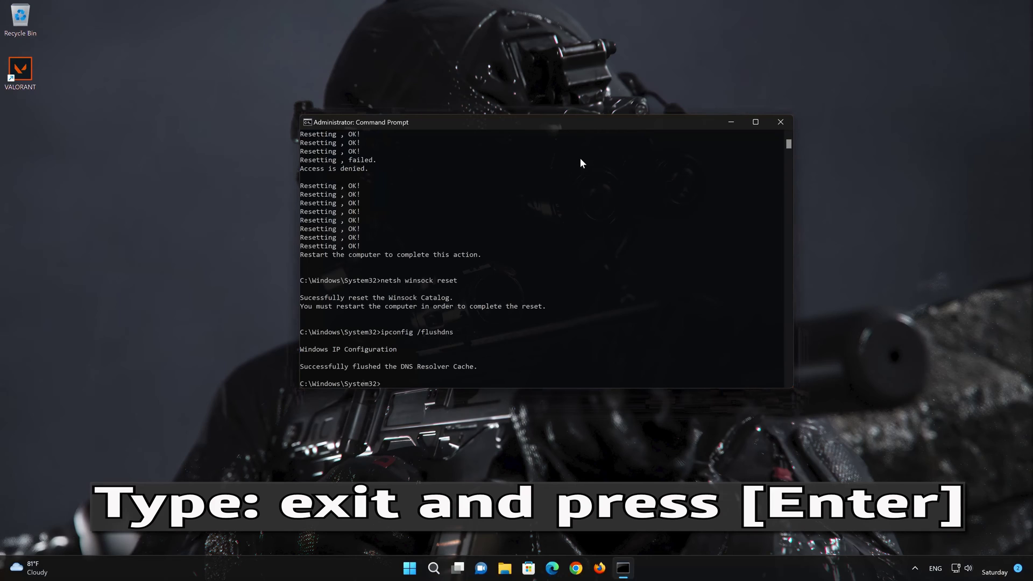
{"action": "type", "text": "exit"}
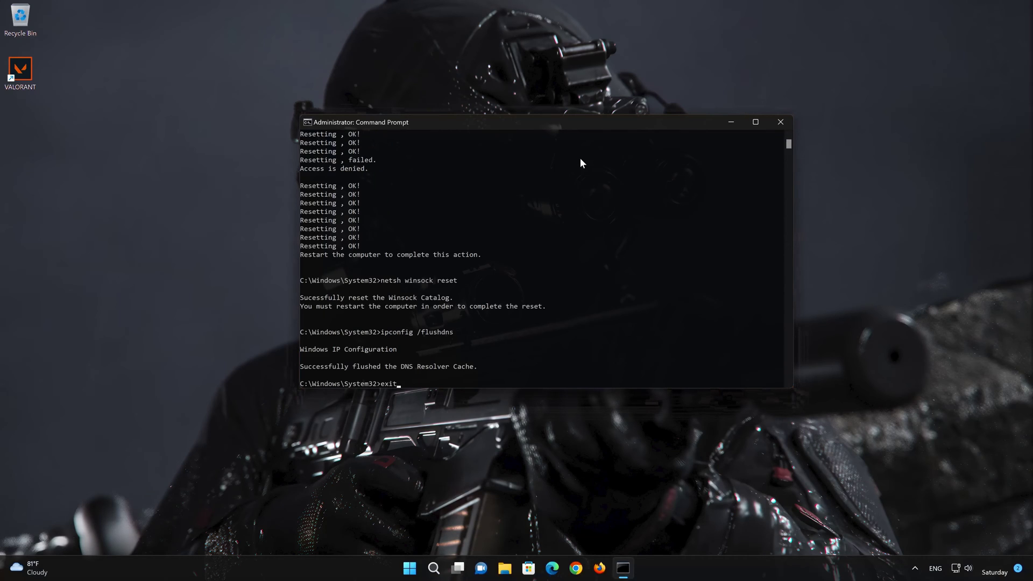
{"action": "key", "text": "Return"}
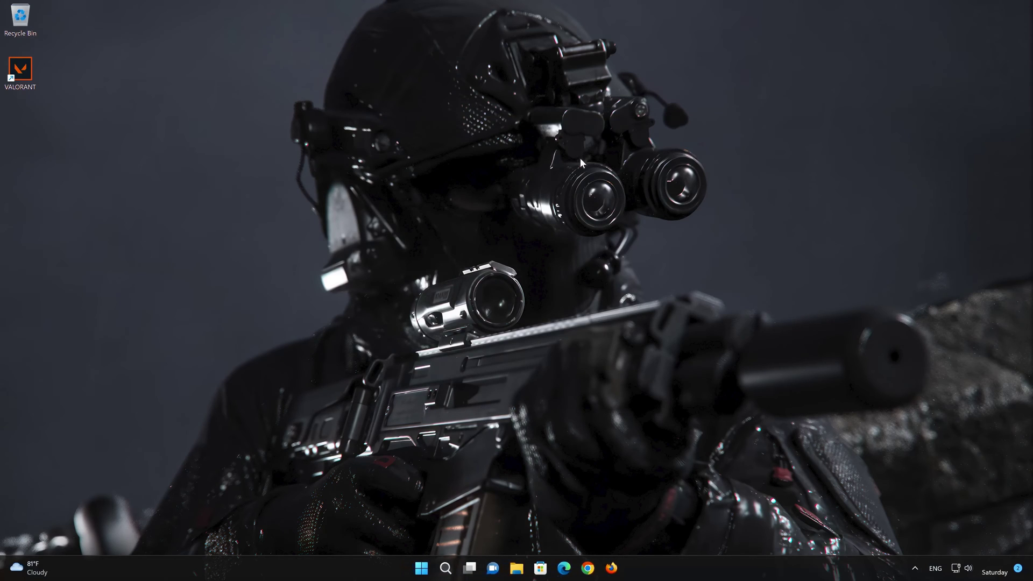
- Restart the computer to apply the network resets
{"action": "left_click", "coordinate": [423, 568]}
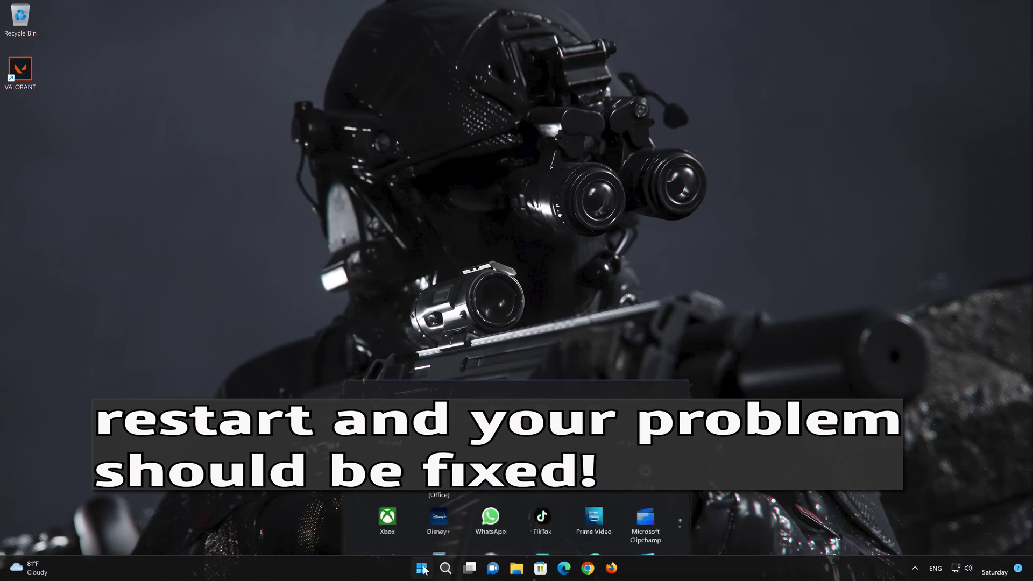
{"action": "left_click", "coordinate": [650, 533]}
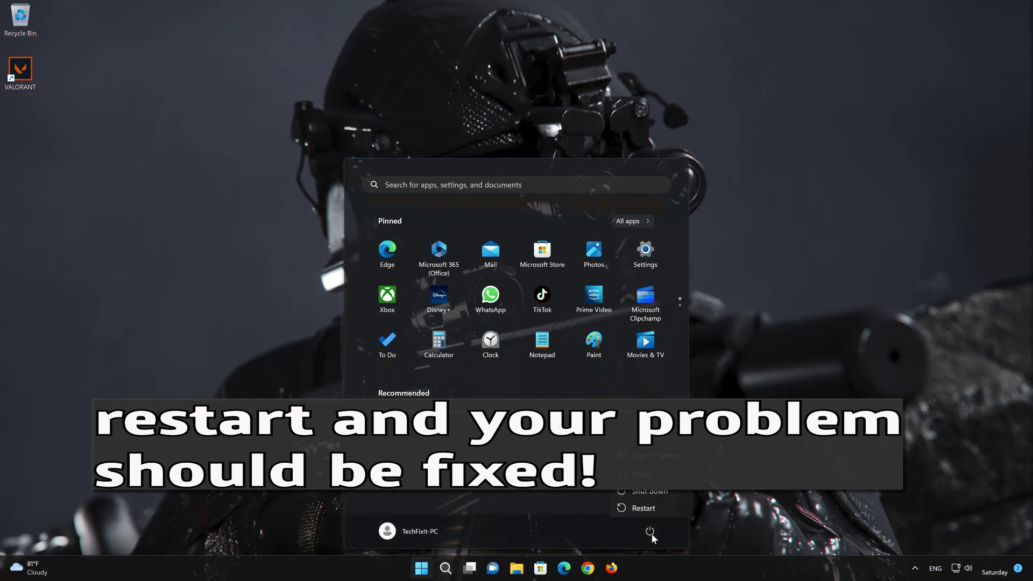
{"action": "left_click", "coordinate": [649, 509]}
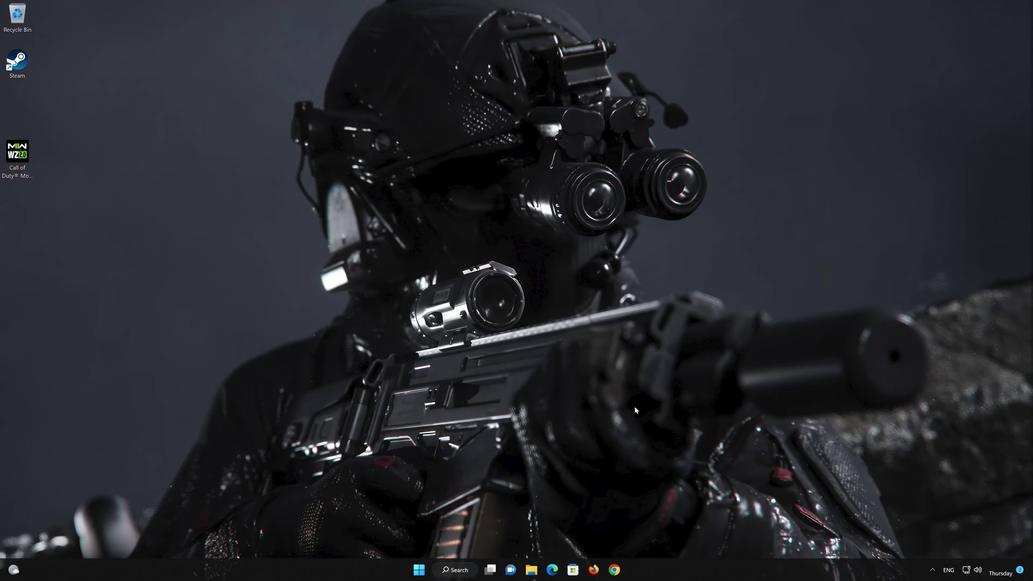
- Search for control panel and open the Control Panel app
{"action": "left_click", "coordinate": [419, 569]}
{"action": "type", "text": "co"}
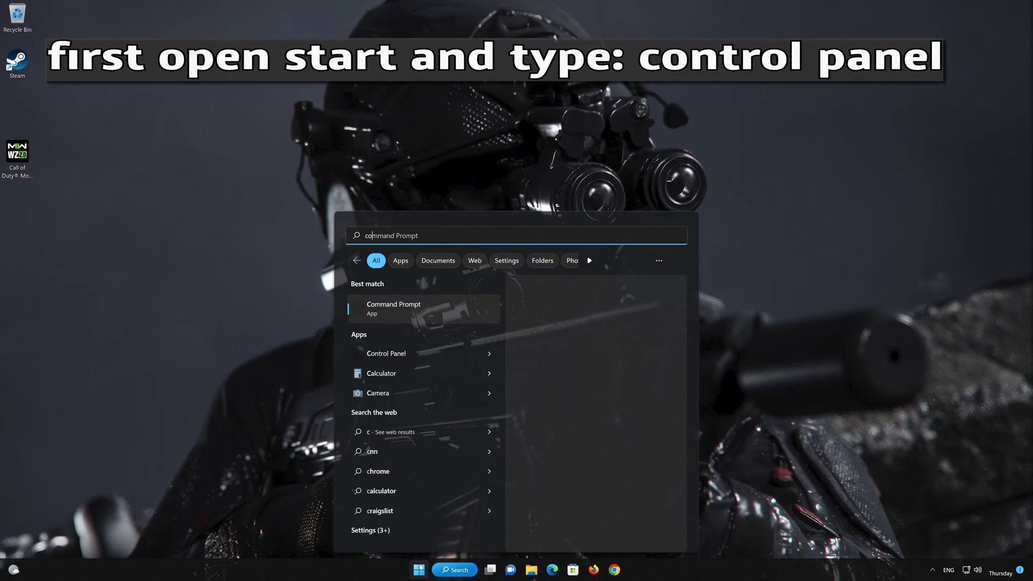
{"action": "type", "text": "ntrol panel"}
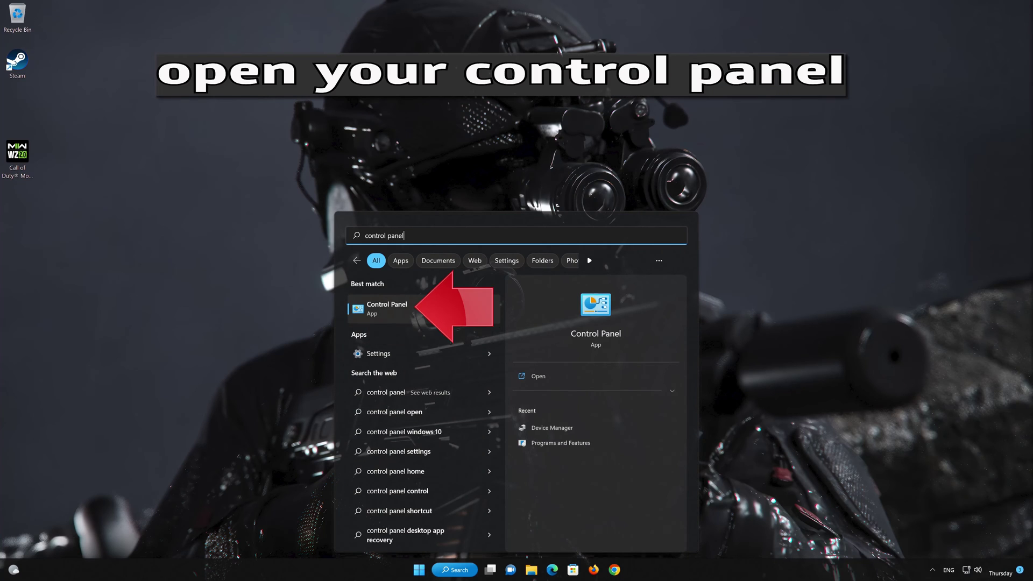
{"action": "left_click", "coordinate": [416, 310]}
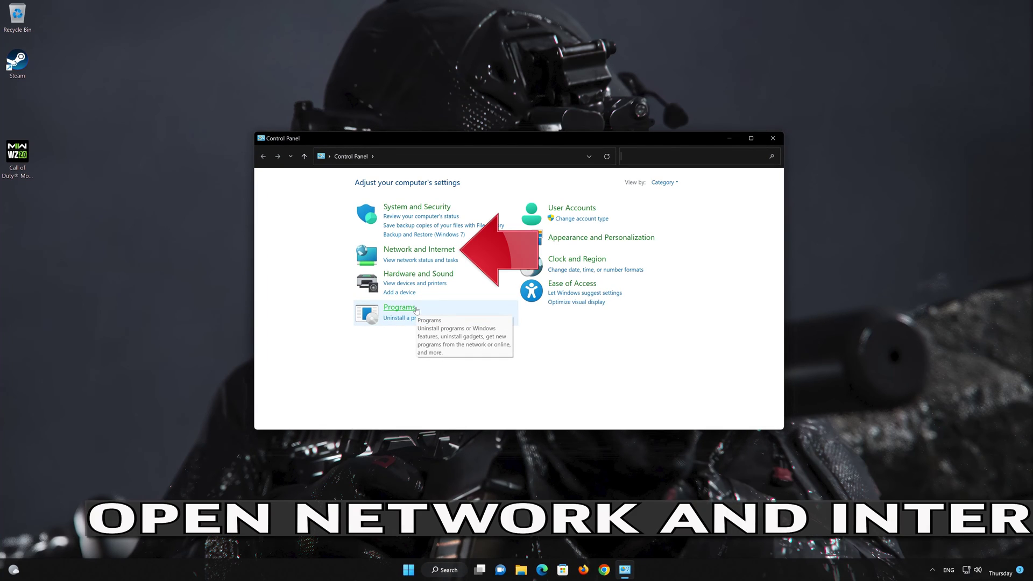
- Go to the Network and Sharing Center and open the properties of the Ethernet0 connection
{"action": "left_click", "coordinate": [424, 250]}
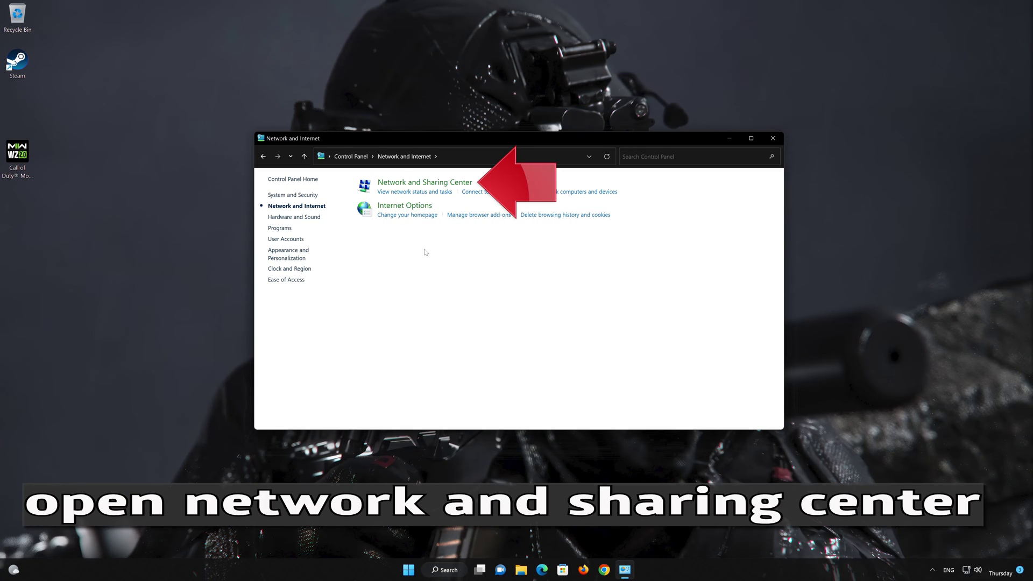
{"action": "left_click", "coordinate": [436, 182]}
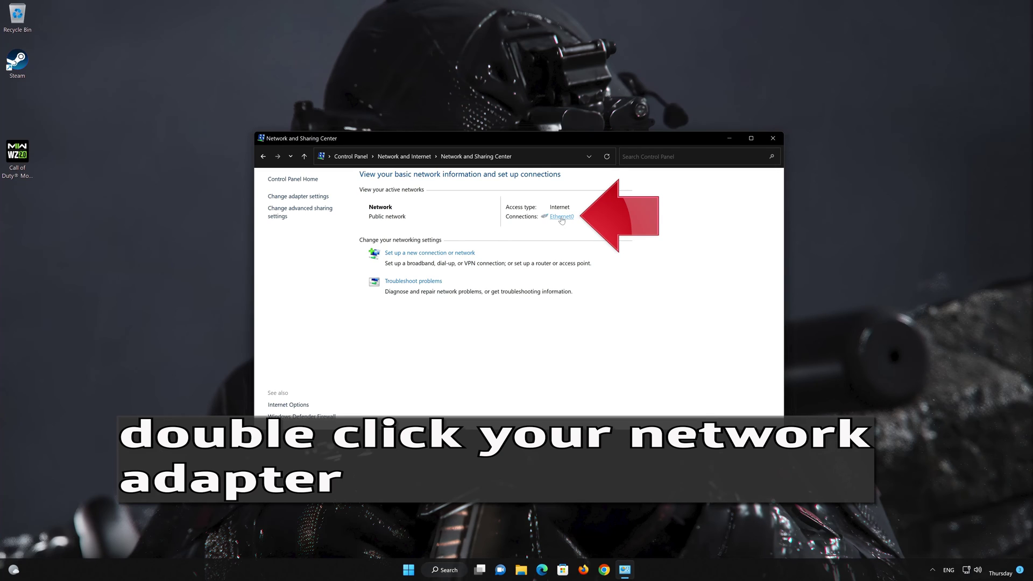
{"action": "left_click", "coordinate": [561, 217]}
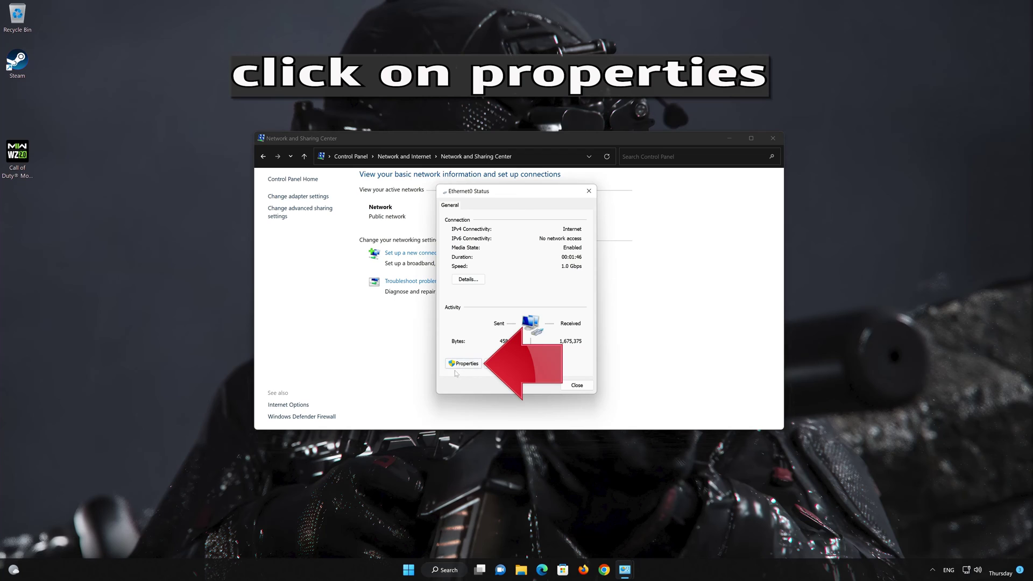
{"action": "left_click", "coordinate": [470, 364]}
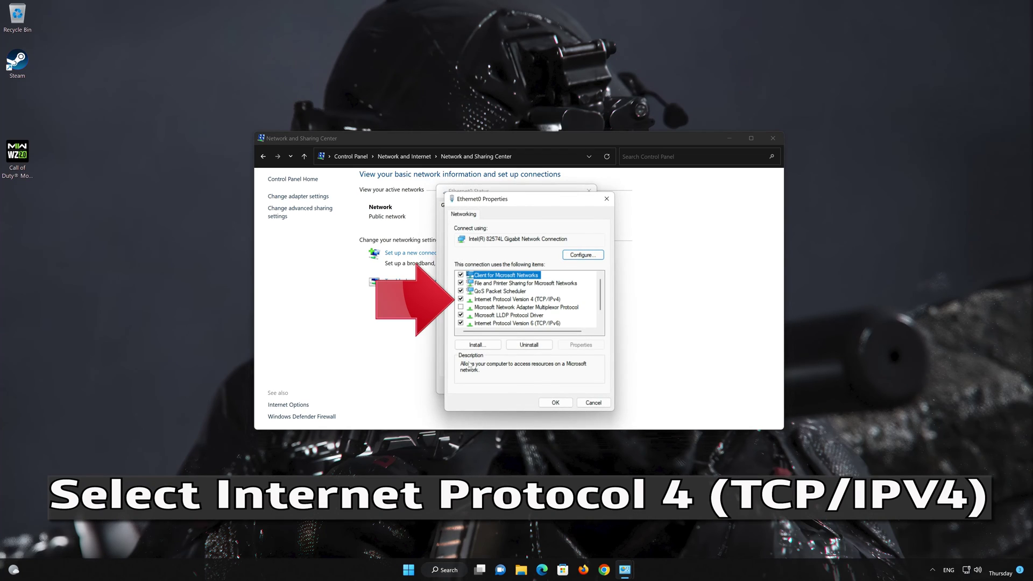
- Set the connection's Internet Protocol Version 4 properties to use preferred DNS server 8.8.8.8 and alternate DNS server 8.8.4.4
{"action": "left_click", "coordinate": [493, 300]}
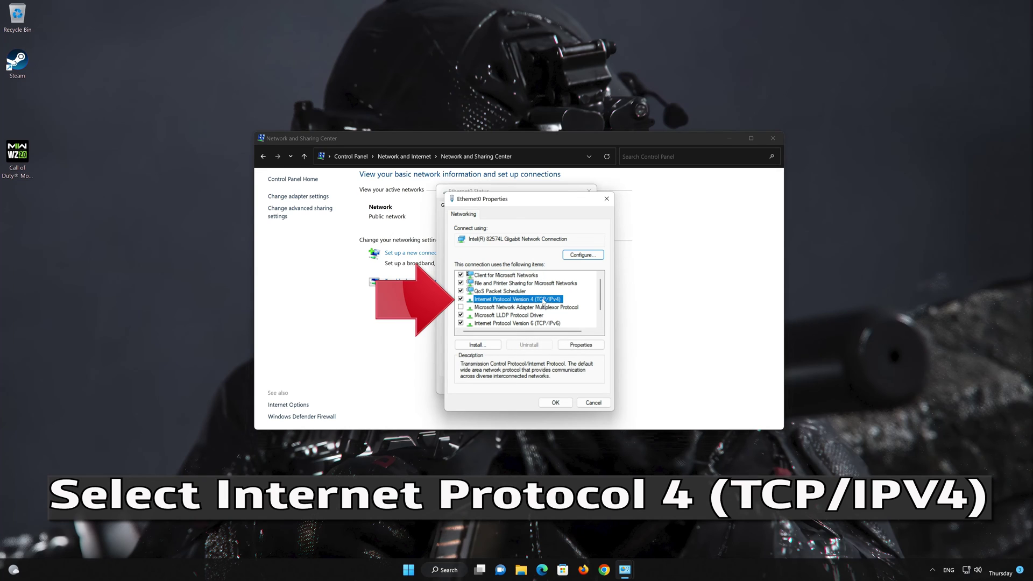
{"action": "left_click", "coordinate": [582, 344]}
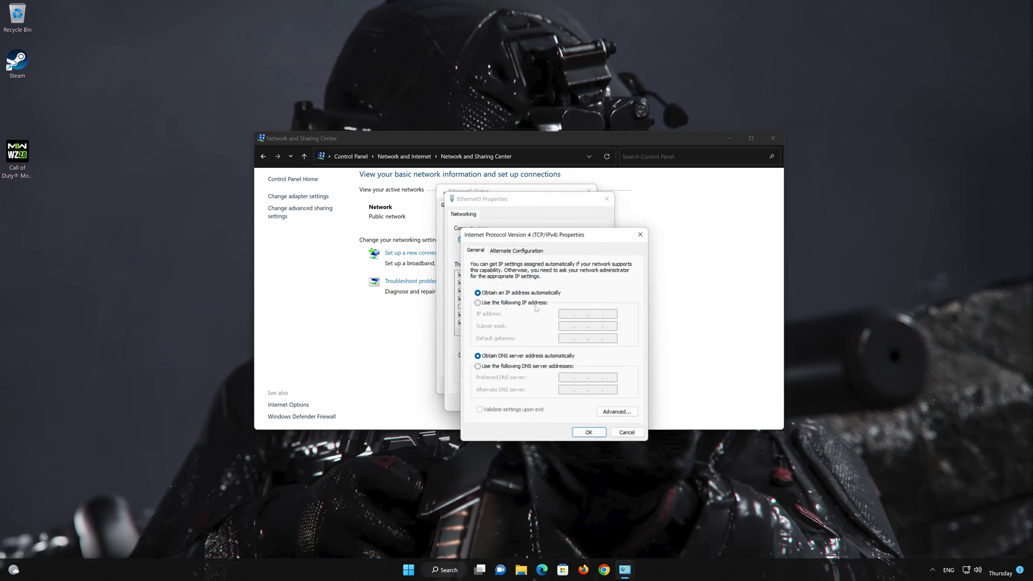
{"action": "left_click", "coordinate": [477, 366]}
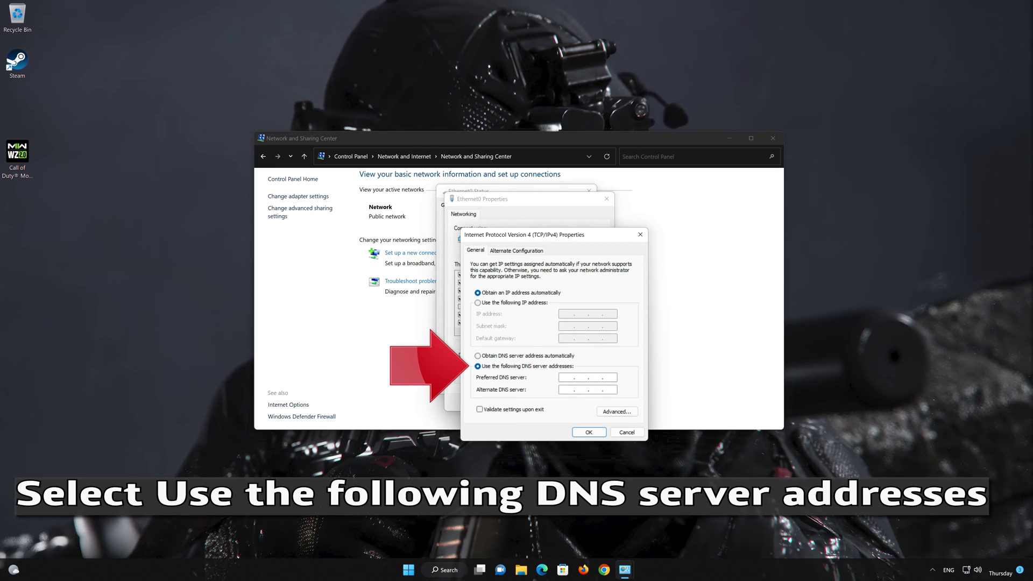
{"action": "left_click", "coordinate": [568, 377]}
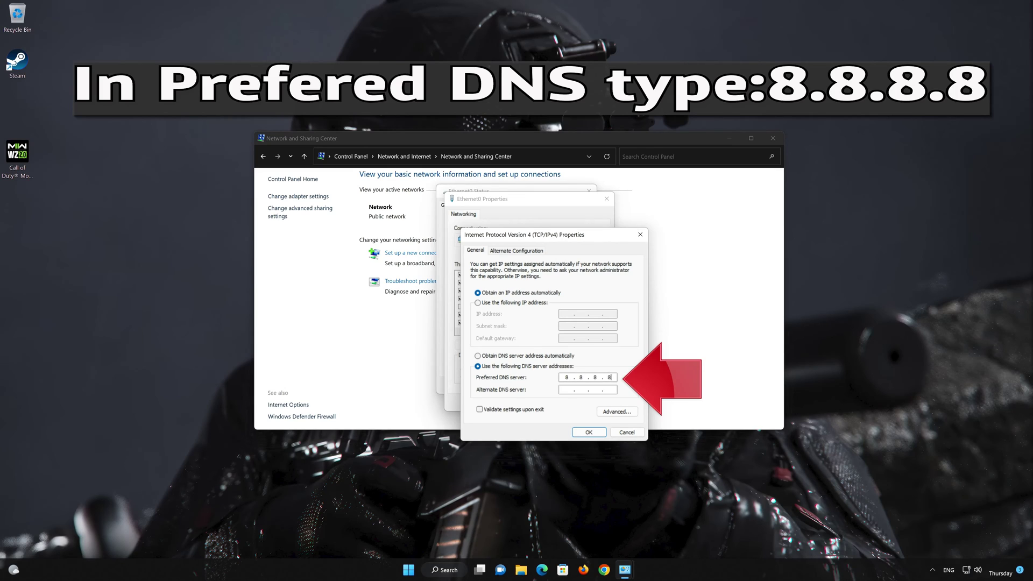
{"action": "left_click", "coordinate": [567, 389]}
{"action": "type", "text": "8 "}
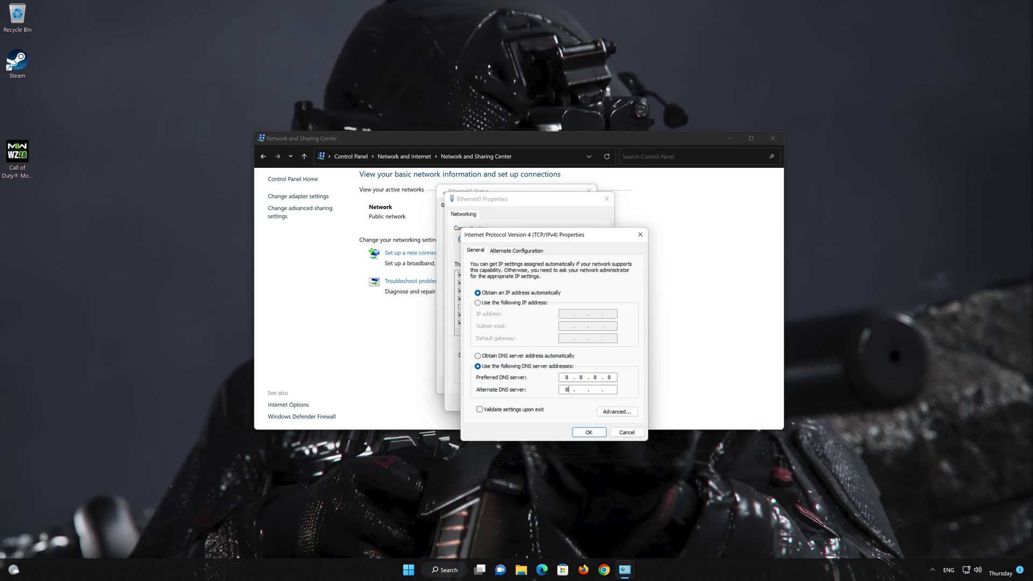
{"action": "type", "text": "."}
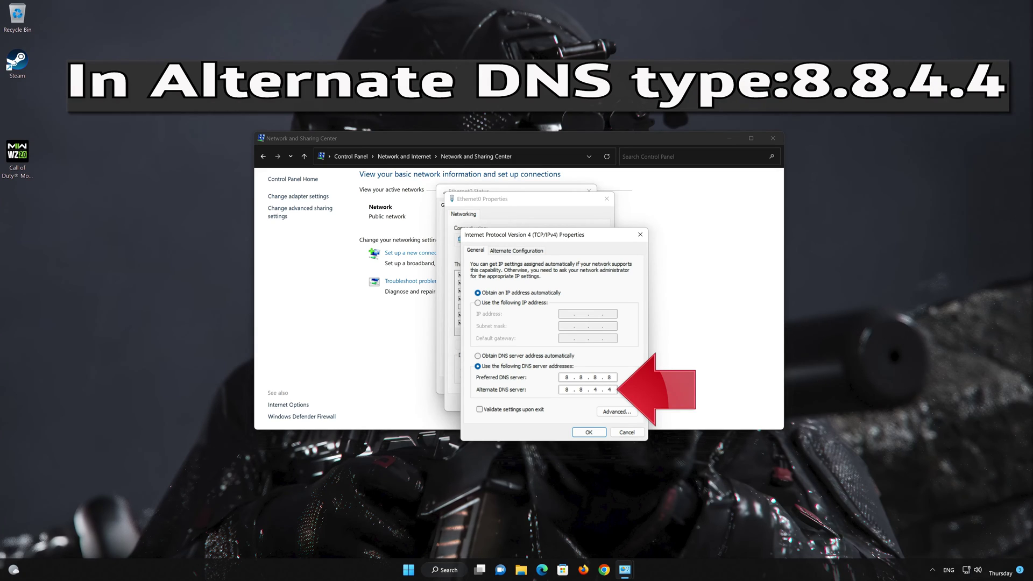
{"action": "left_click", "coordinate": [589, 432]}
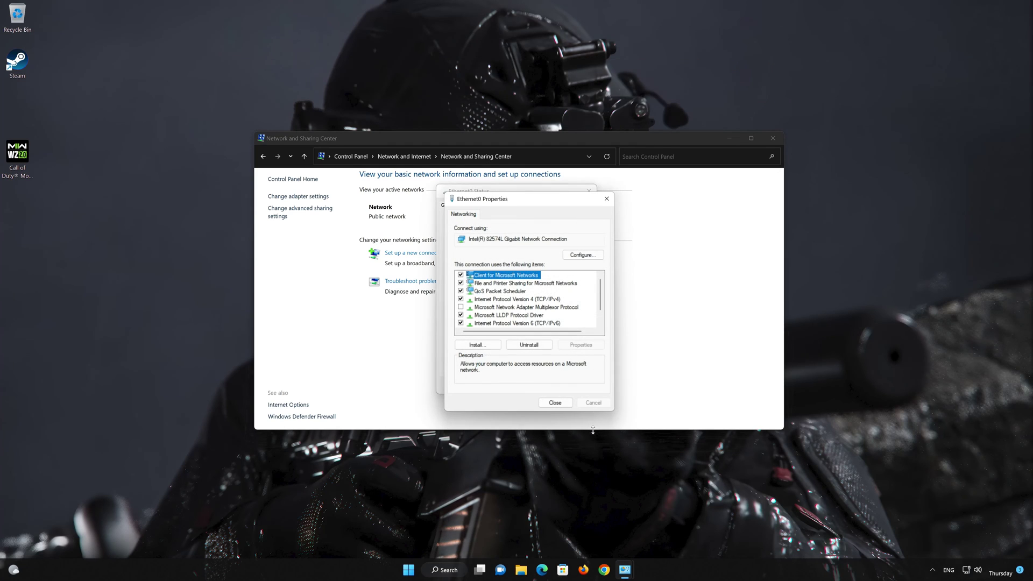
- Close the Ethernet0 properties and status dialogs and the Network and Sharing Center
{"action": "left_click", "coordinate": [558, 405]}
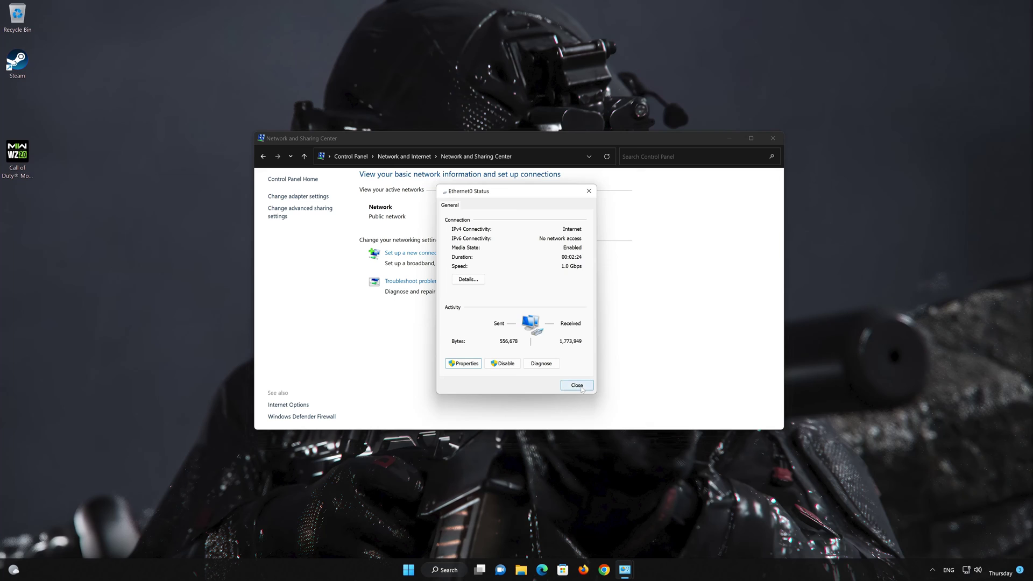
{"action": "left_click", "coordinate": [581, 389]}
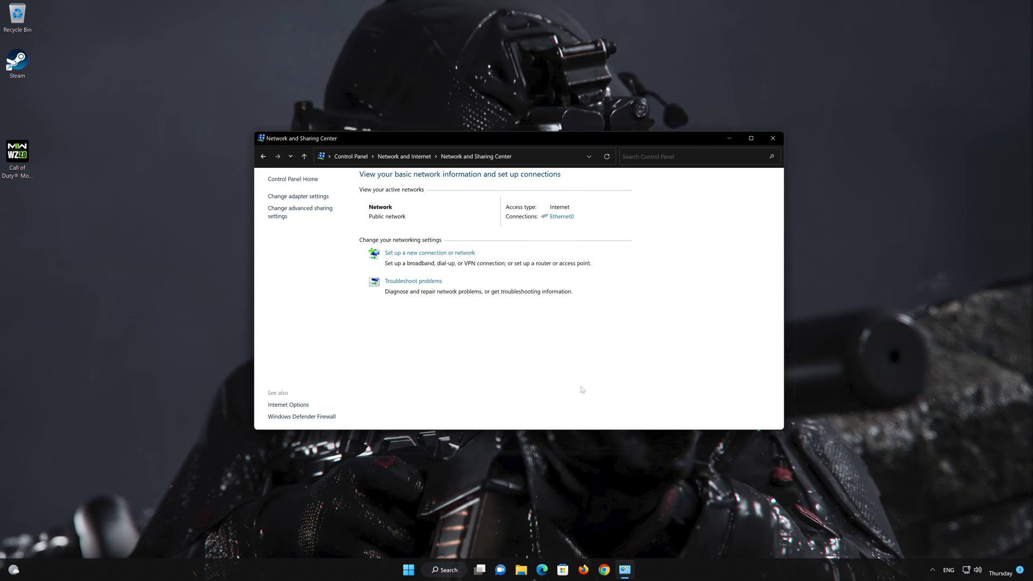
{"action": "left_click", "coordinate": [778, 141]}
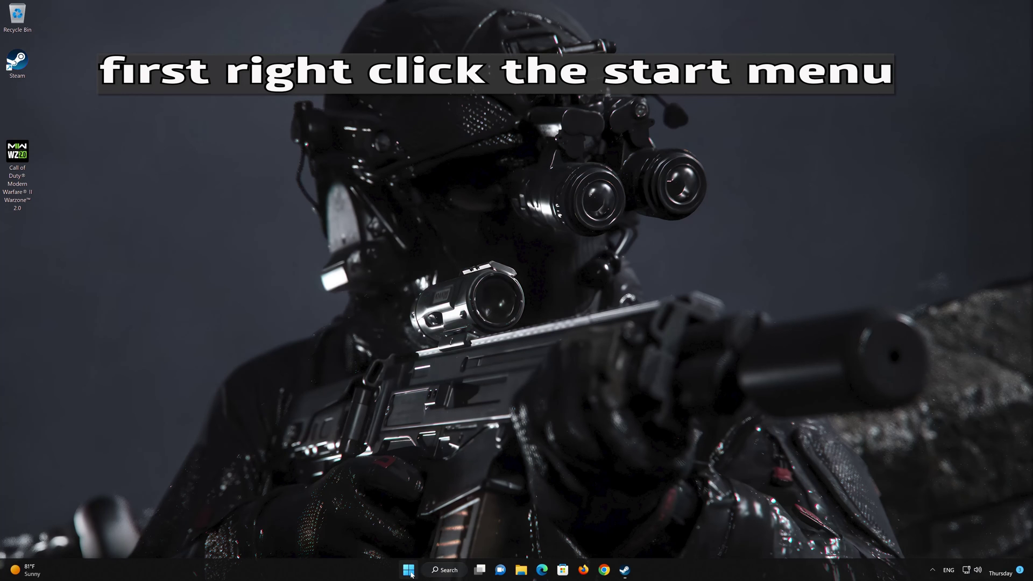
- Open the Network reset page under the advanced network settings in Windows Settings
{"action": "right_click", "coordinate": [410, 572]}
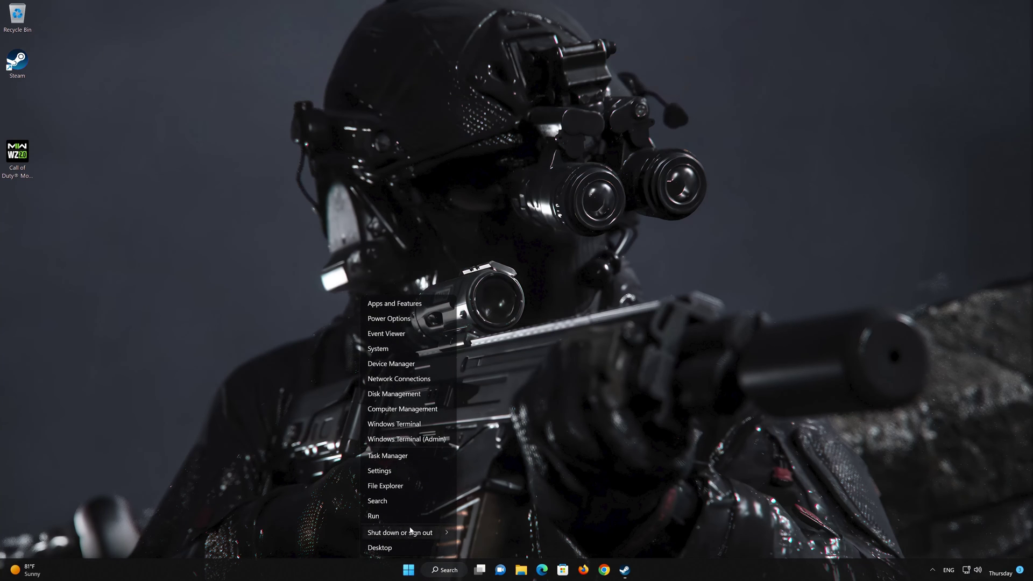
{"action": "left_click", "coordinate": [408, 472]}
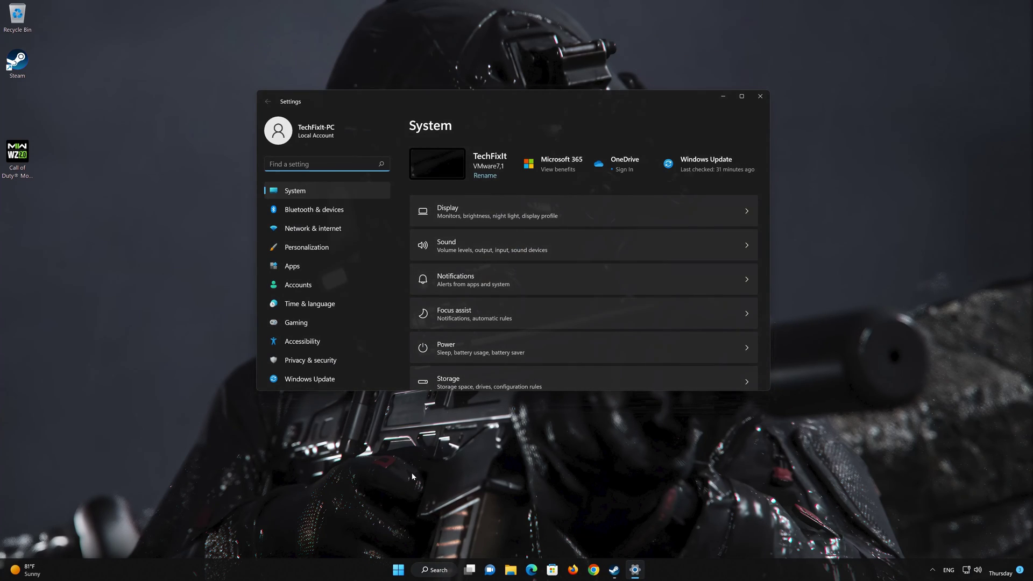
{"action": "left_click", "coordinate": [324, 231]}
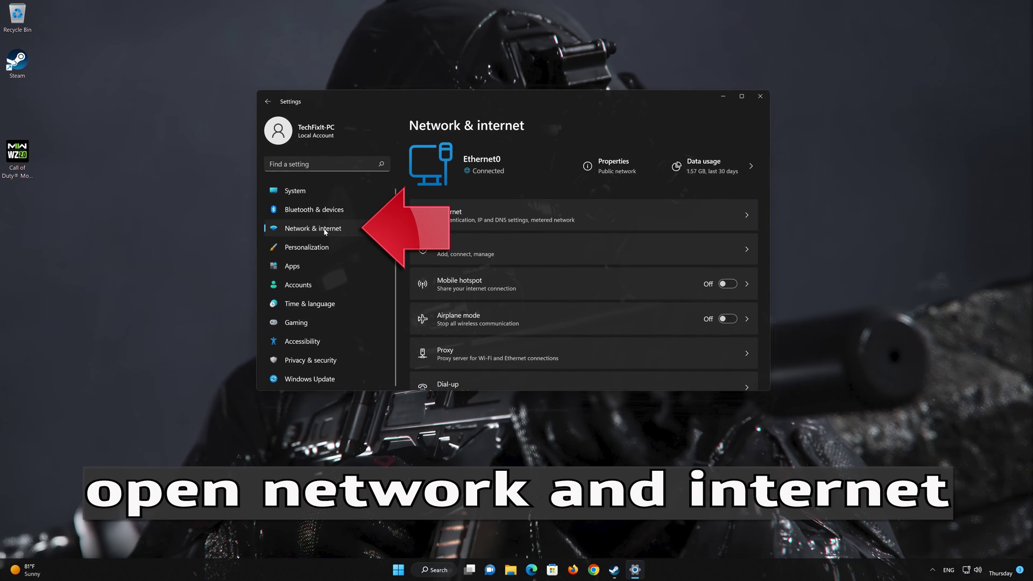
{"action": "scroll", "coordinate": [594, 245], "scroll_direction": "down", "scroll_amount": 1}
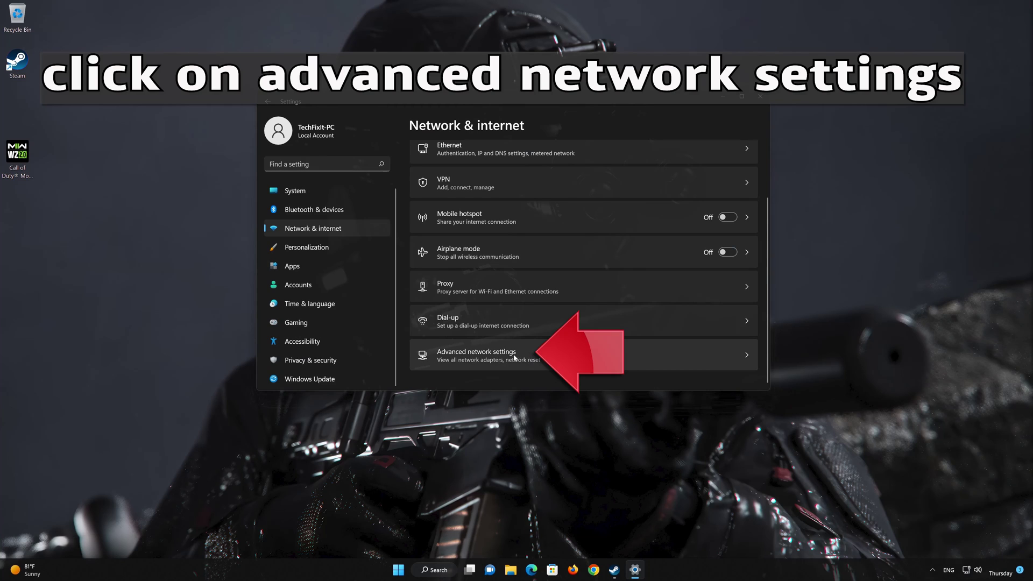
{"action": "left_click", "coordinate": [747, 356]}
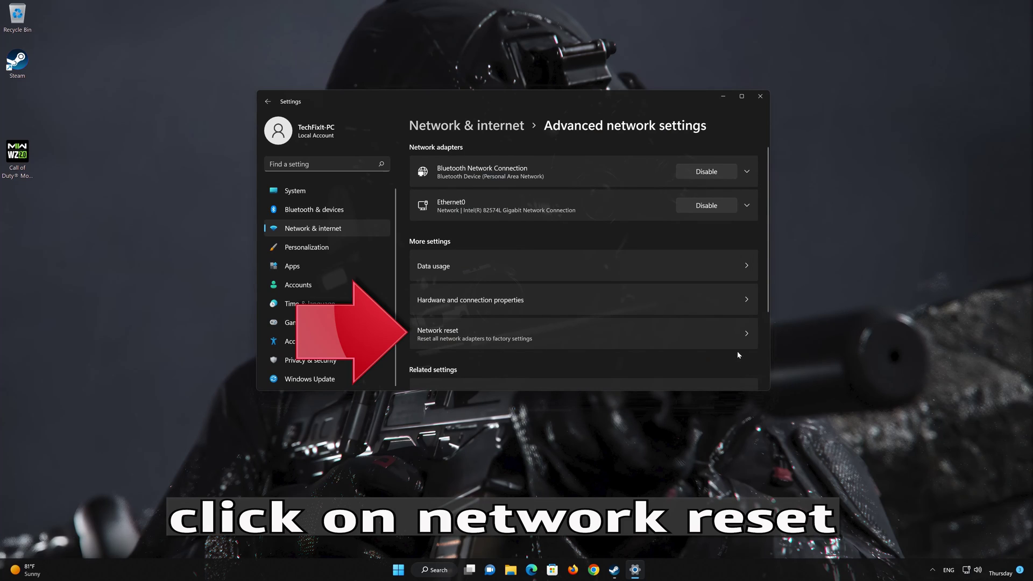
{"action": "left_click", "coordinate": [519, 336]}
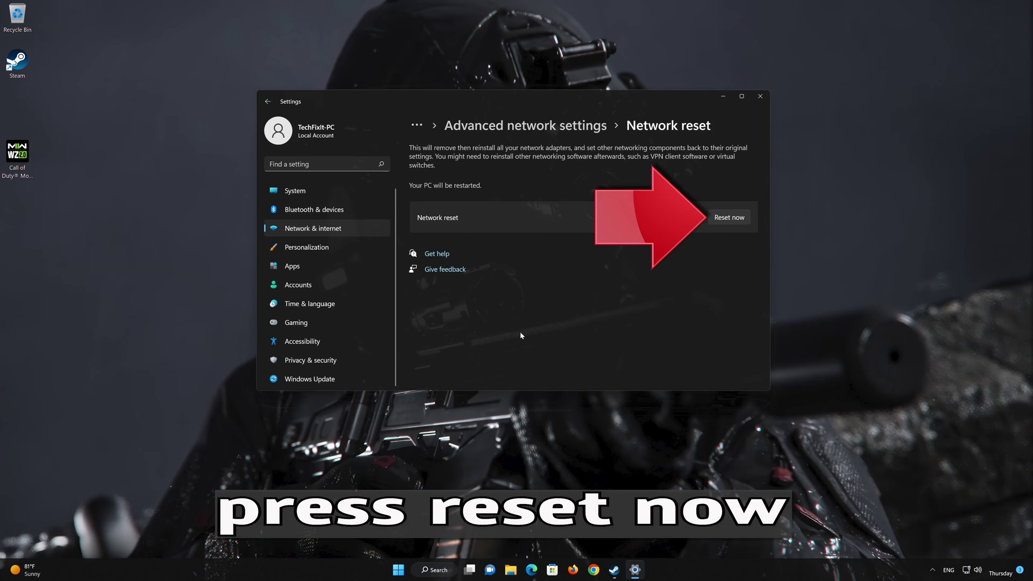
- Reset all network adapters, confirm the reset, and dismiss the sign-out notice and Settings
{"action": "left_click", "coordinate": [737, 224]}
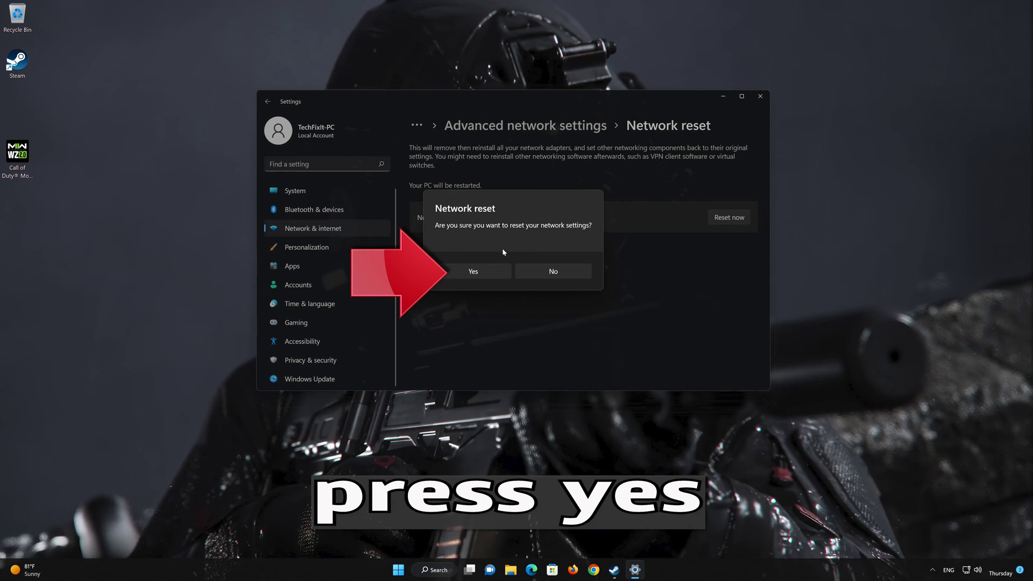
{"action": "left_click", "coordinate": [473, 272]}
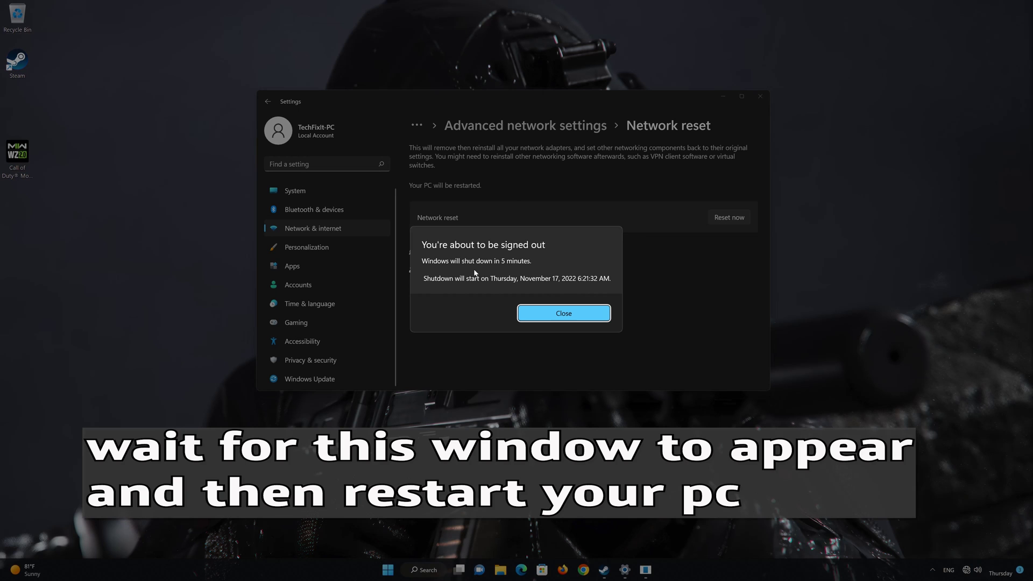
{"action": "left_click", "coordinate": [564, 314]}
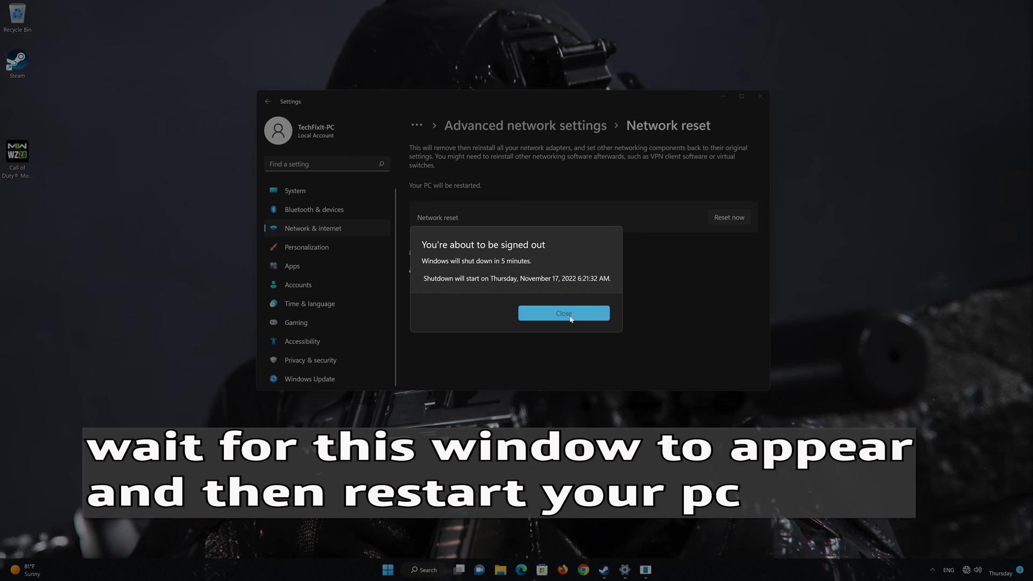
{"action": "left_click", "coordinate": [760, 97]}
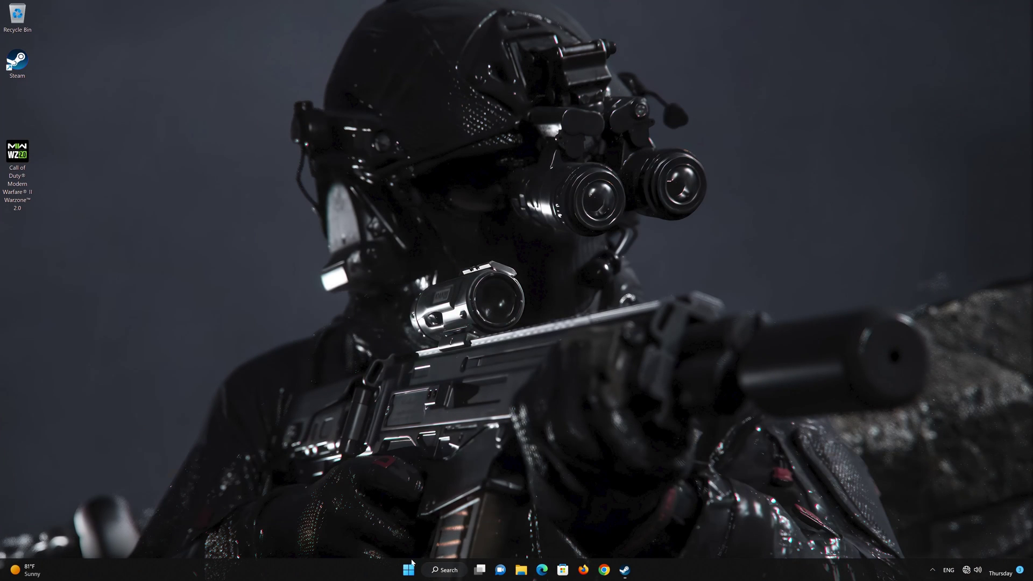
- Restart the computer to complete the network reset
{"action": "left_click", "coordinate": [409, 570]}
{"action": "left_click", "coordinate": [633, 537]}
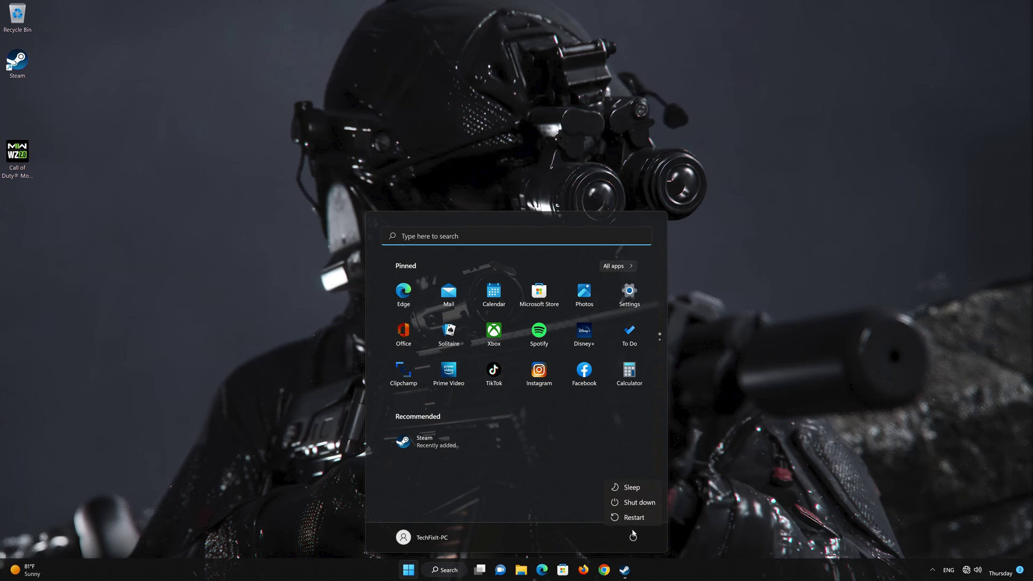
{"action": "left_click", "coordinate": [633, 517]}
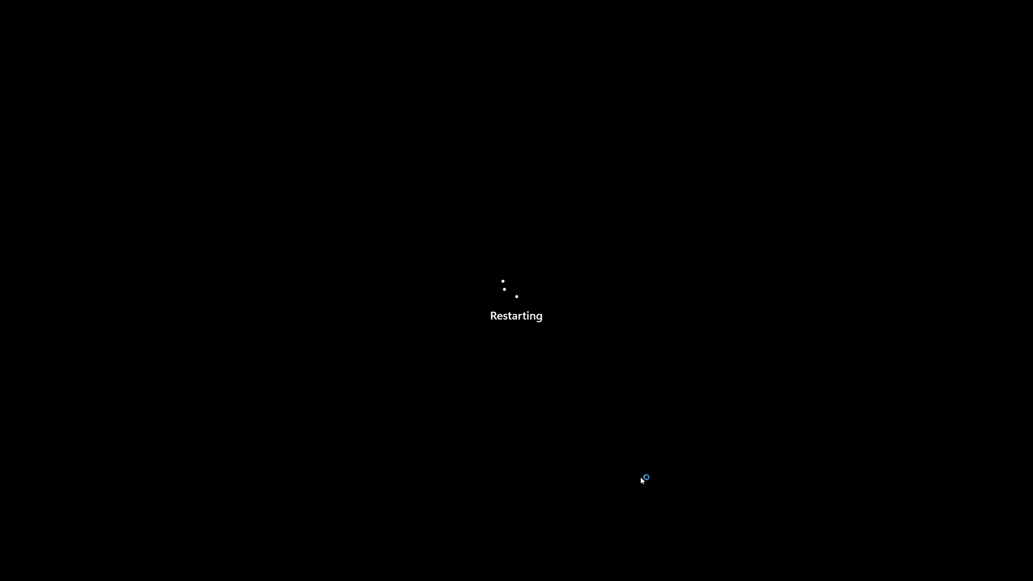